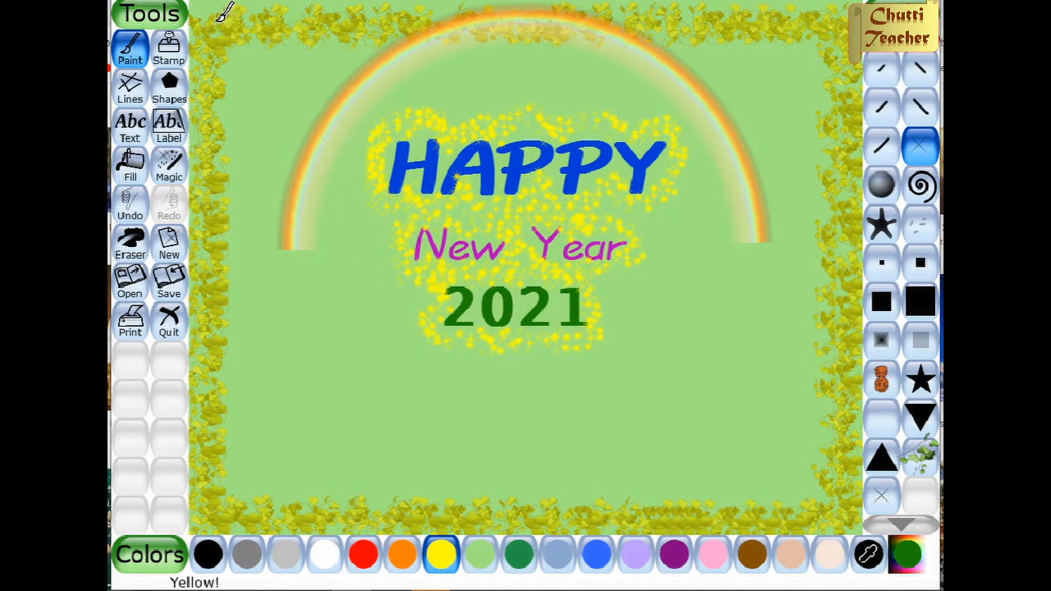
- Draw yellow lines over the leafy border around the picture with the Lines tool
click(129, 88)
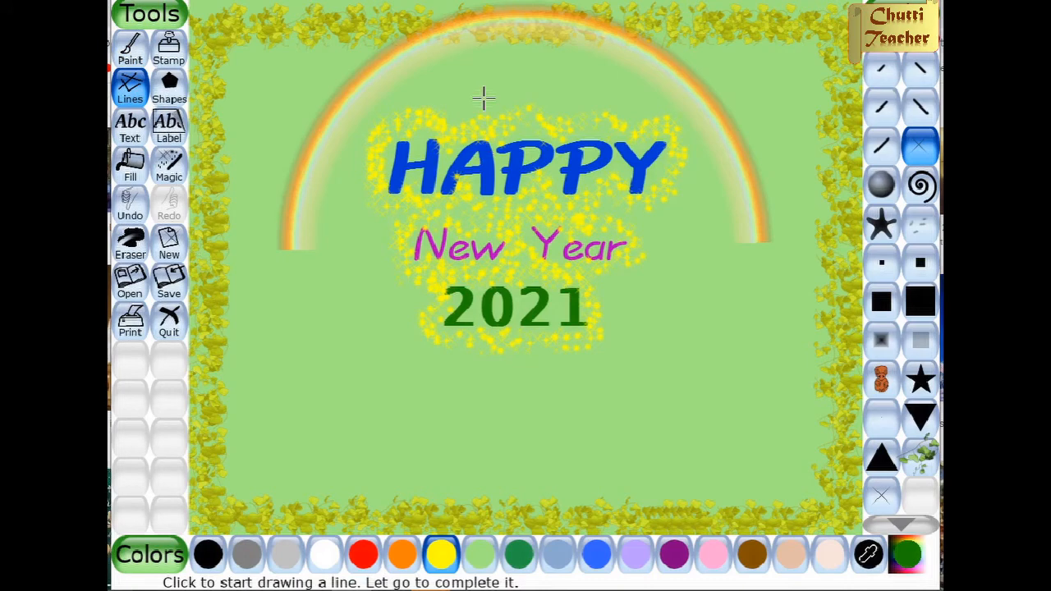
mouse_move(212, 29)
mouse_down()
mouse_move(203, 519)
mouse_move(596, 486)
mouse_move(845, 514)
mouse_move(837, 21)
mouse_move(191, 49)
mouse_move(205, 18)
mouse_up()
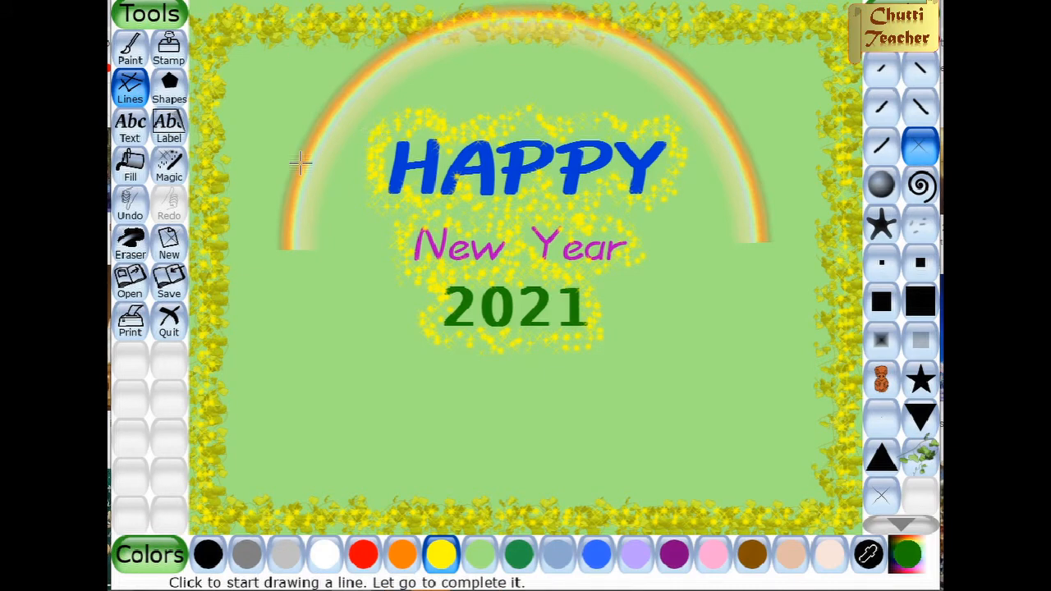
- Stamp the pink cake from the food stamps centred just below the 2021 text
click(169, 49)
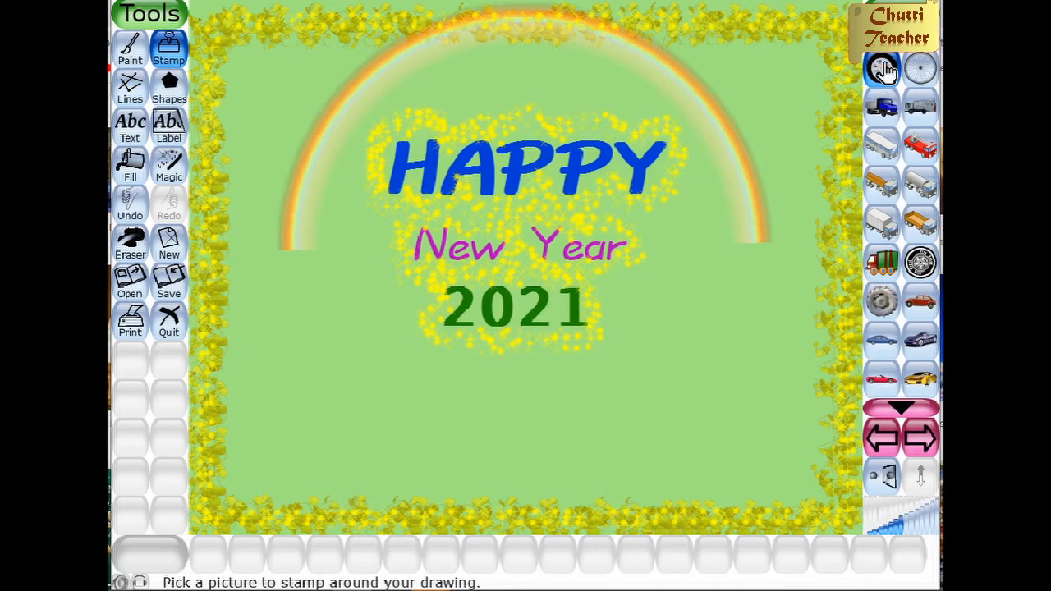
click(921, 439)
click(921, 439)
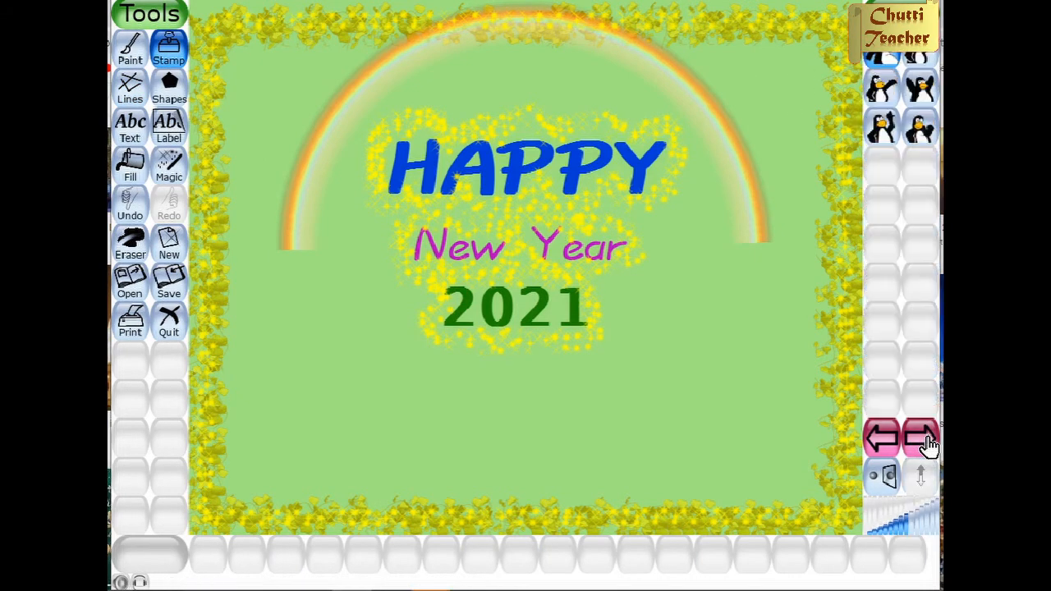
click(921, 439)
click(921, 439)
click(921, 439)
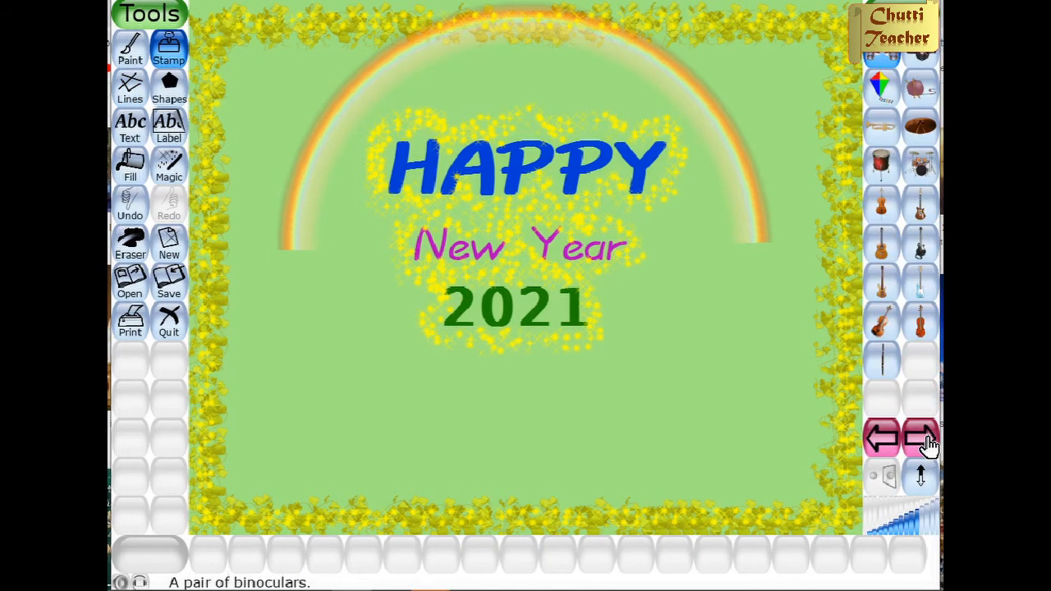
click(877, 441)
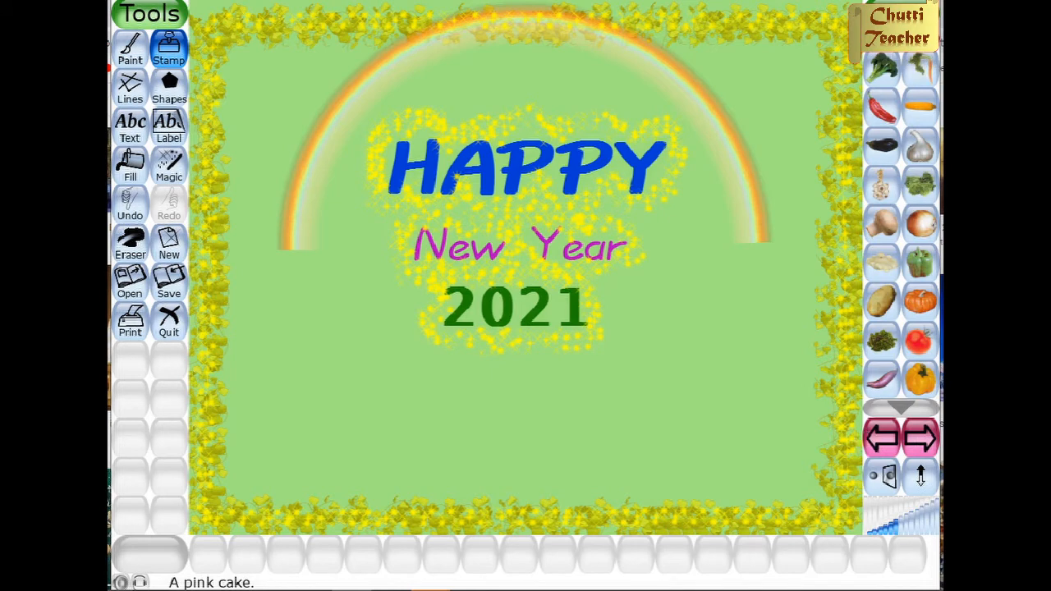
scroll(903, 57, up, 8)
scroll(903, 56, up, 8)
scroll(903, 56, up, 8)
scroll(904, 55, up, 4)
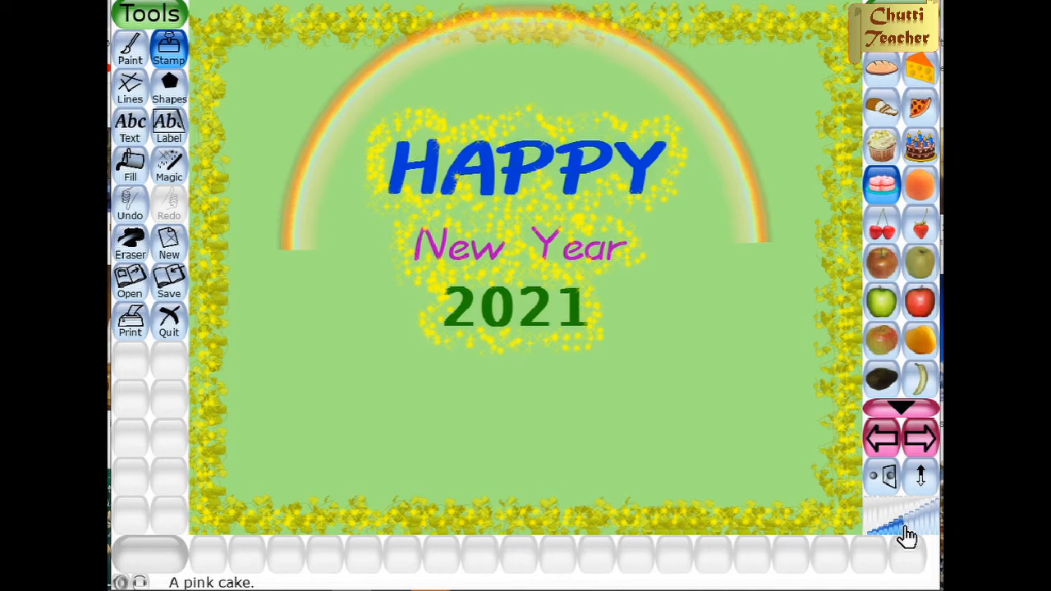
click(516, 383)
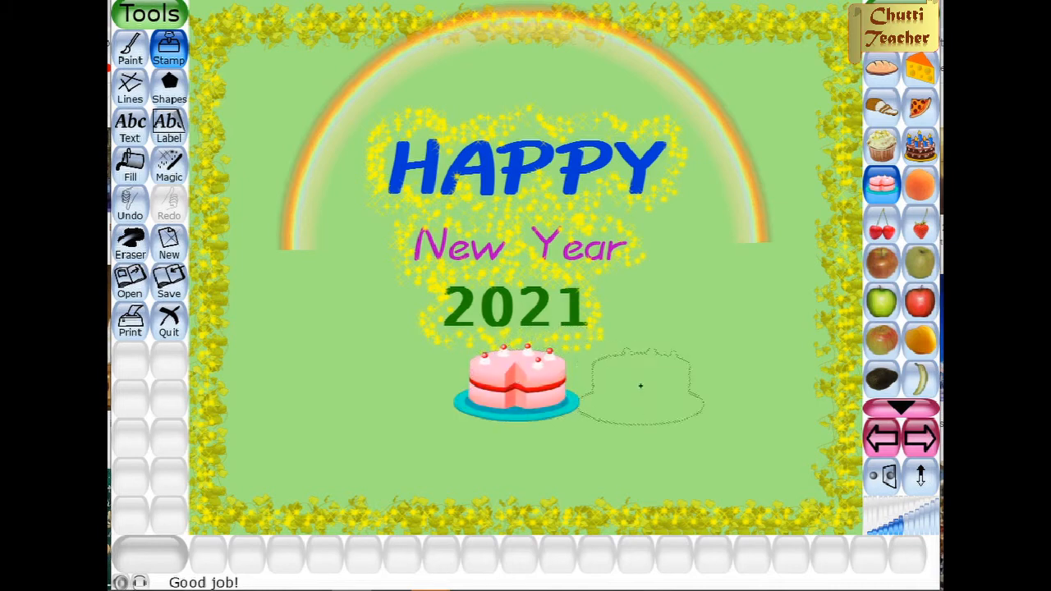
- Browse the food, people and plant stamp collections for another decoration
click(912, 404)
click(912, 404)
click(912, 404)
click(912, 404)
click(909, 41)
click(909, 41)
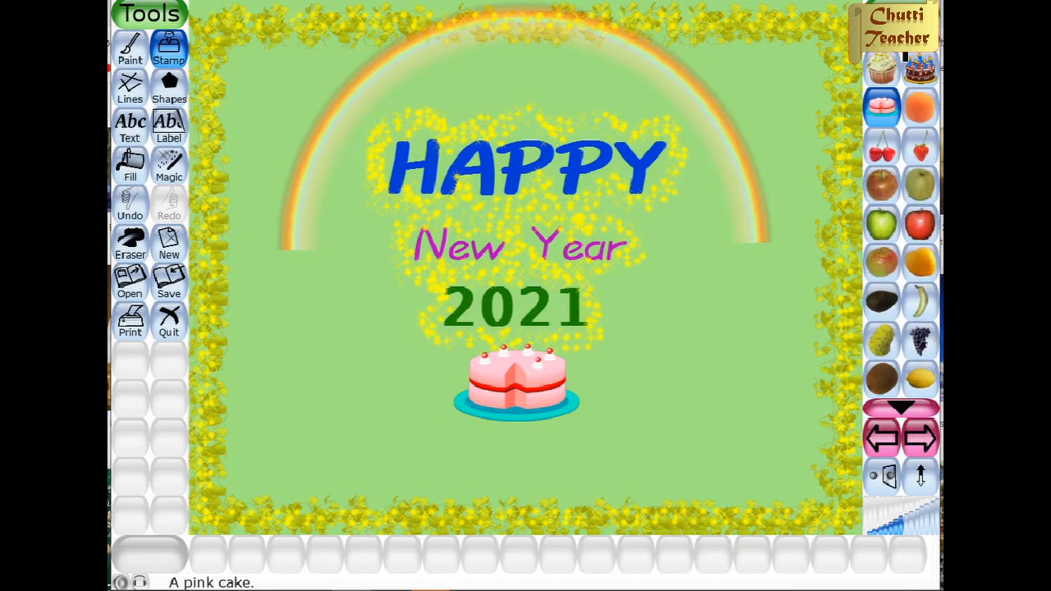
click(909, 41)
click(908, 41)
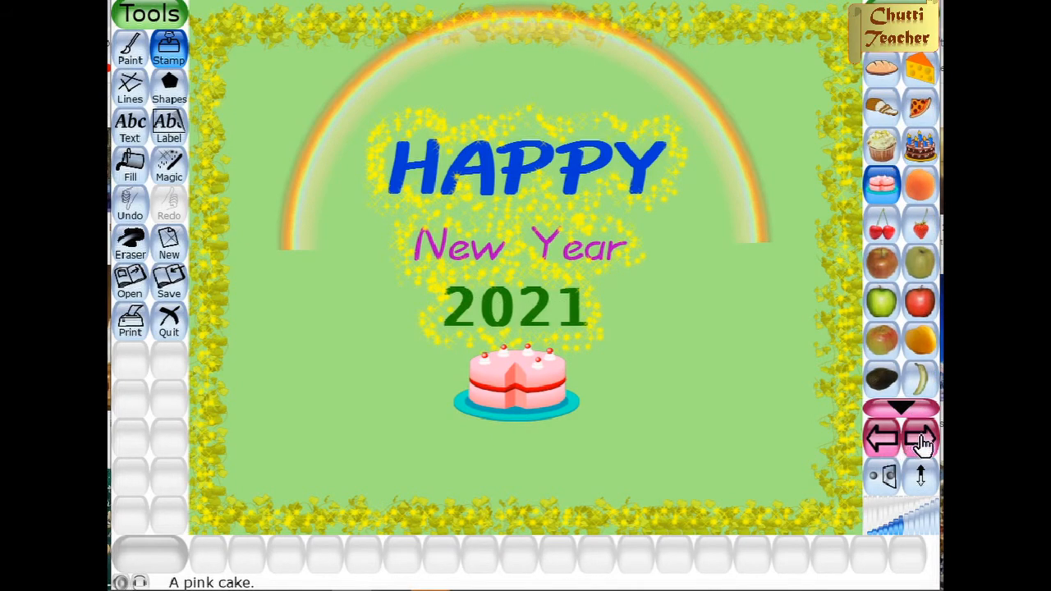
click(919, 439)
click(920, 440)
click(921, 440)
click(920, 440)
click(920, 440)
click(921, 440)
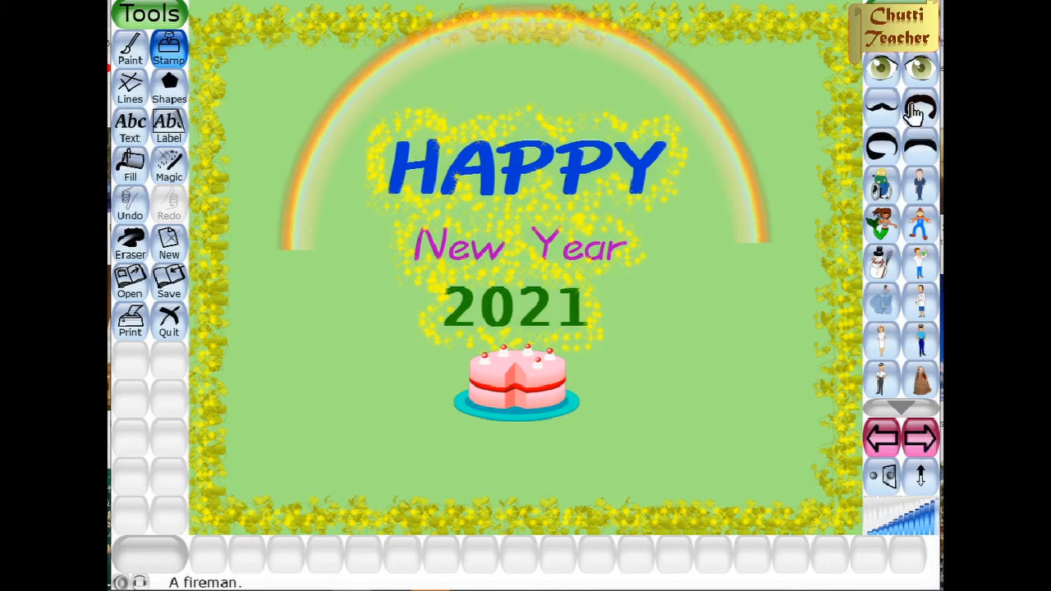
click(909, 41)
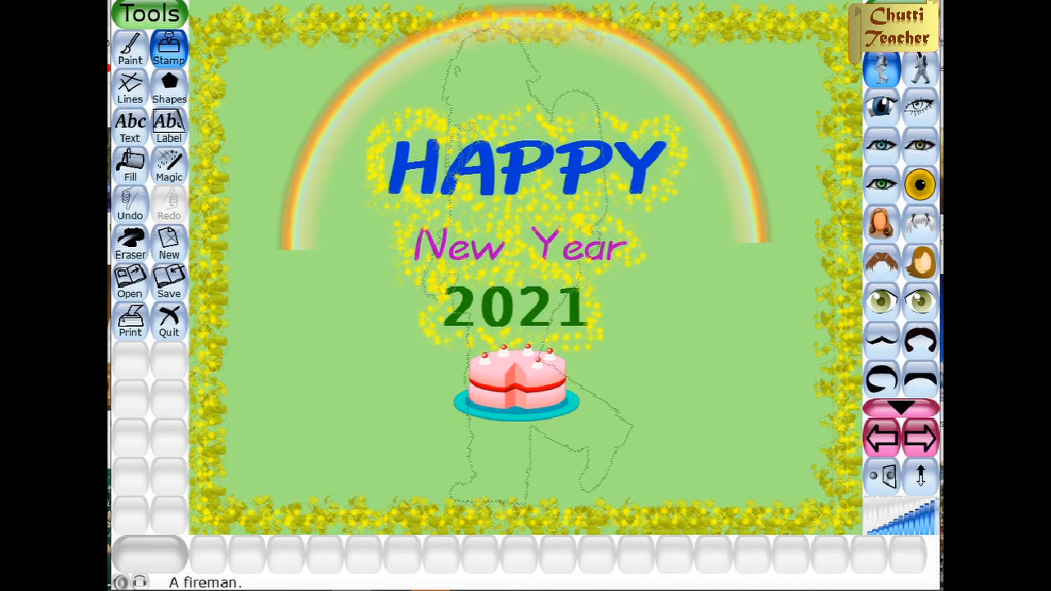
click(920, 440)
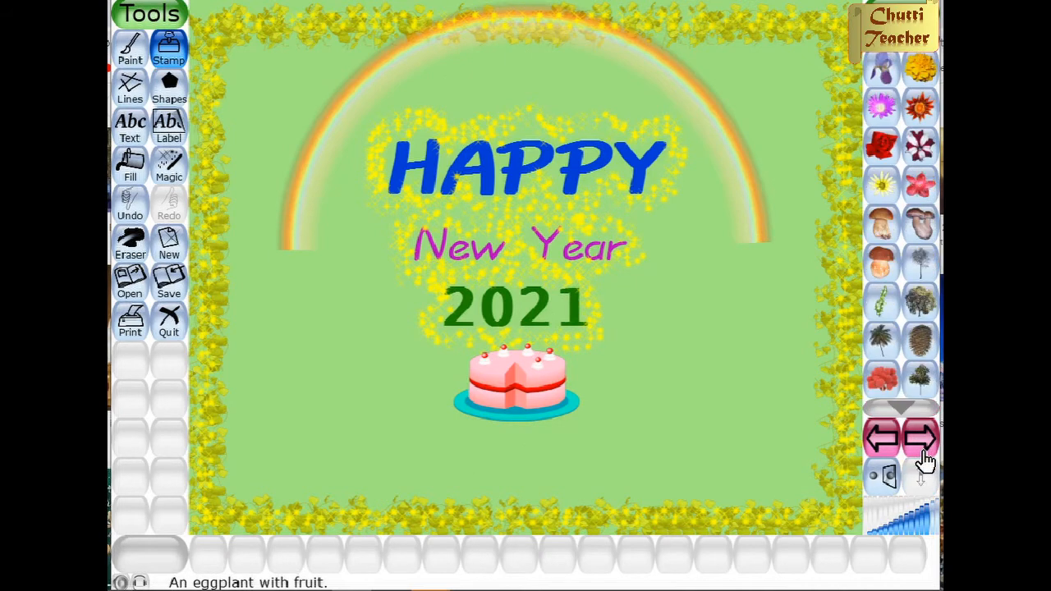
click(909, 41)
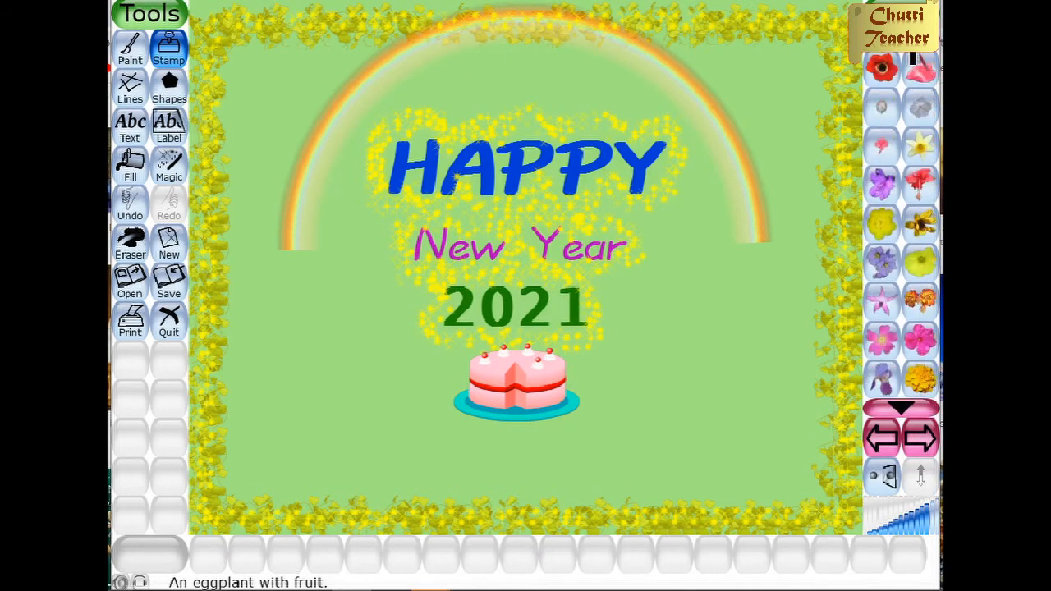
- Stamp a red balloon from the celebration stamps in the upper-left corner of the picture
click(921, 442)
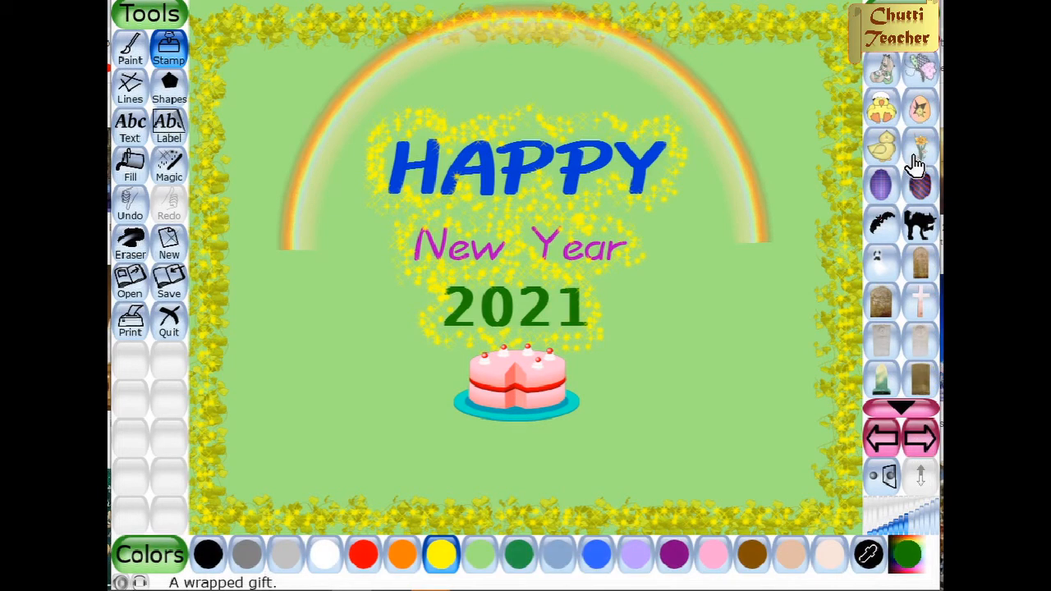
click(901, 41)
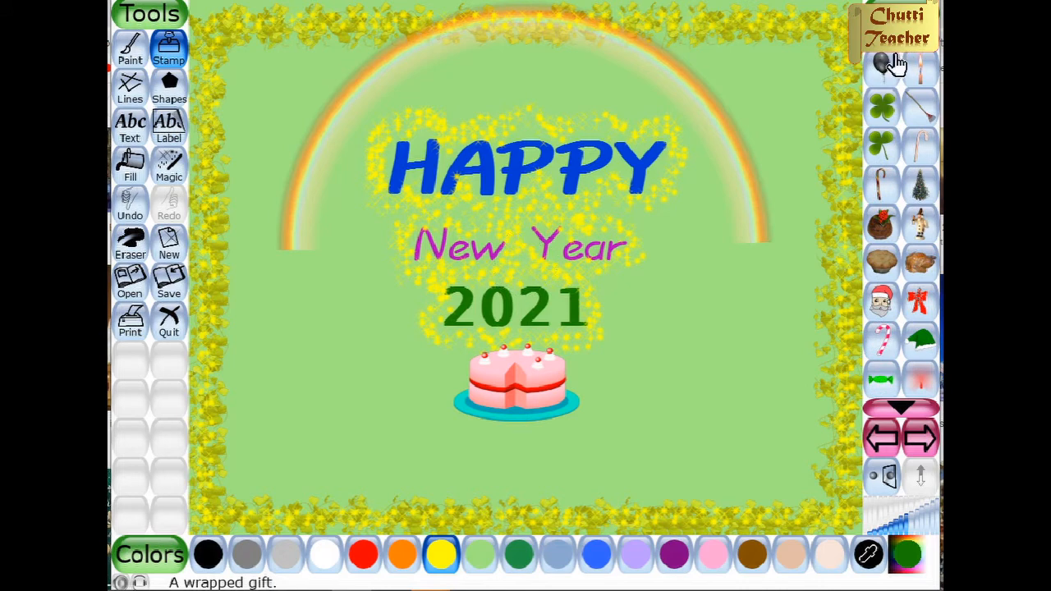
click(885, 67)
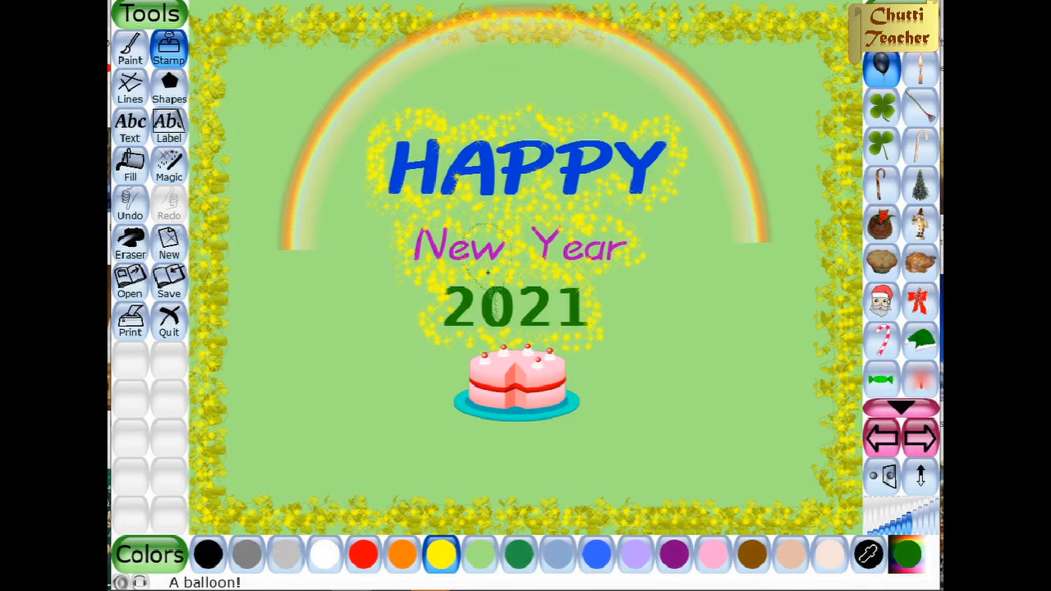
click(363, 555)
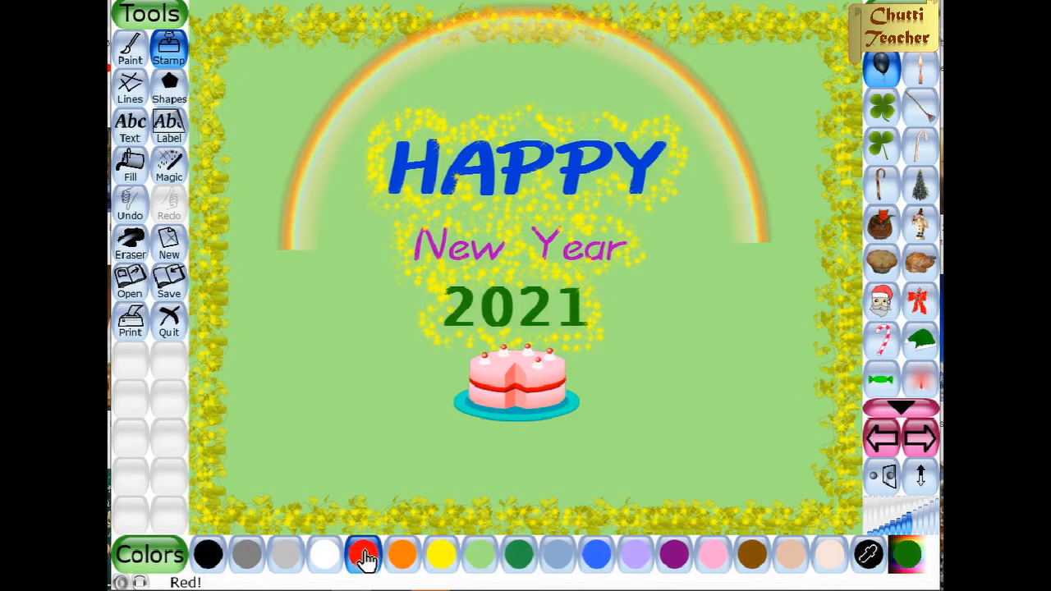
click(222, 56)
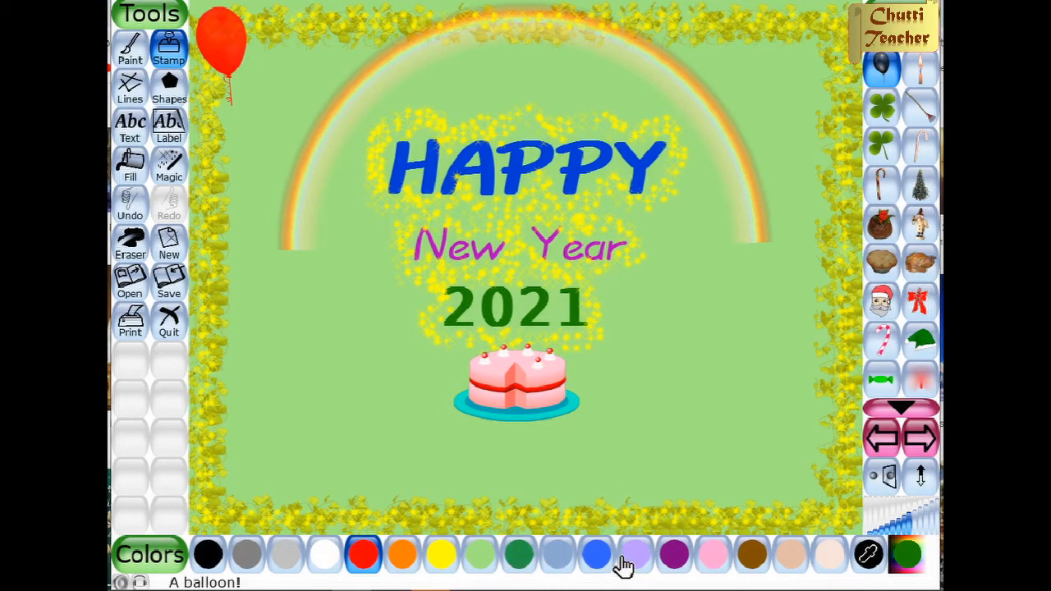
- Stamp two mirrored balloons, a purple one to the right of the red balloon and a brown one below it
click(674, 555)
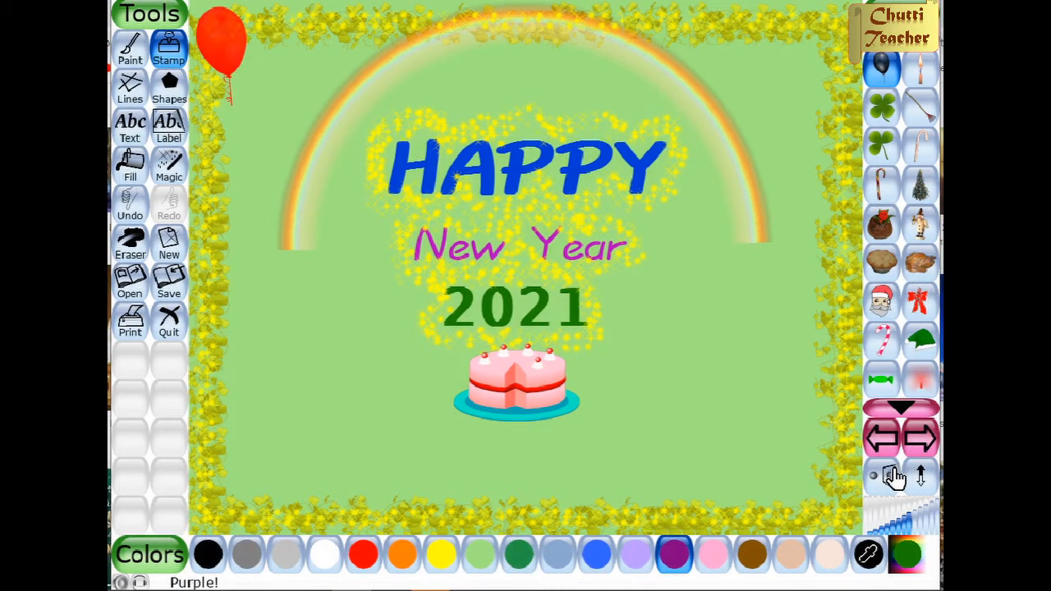
click(886, 476)
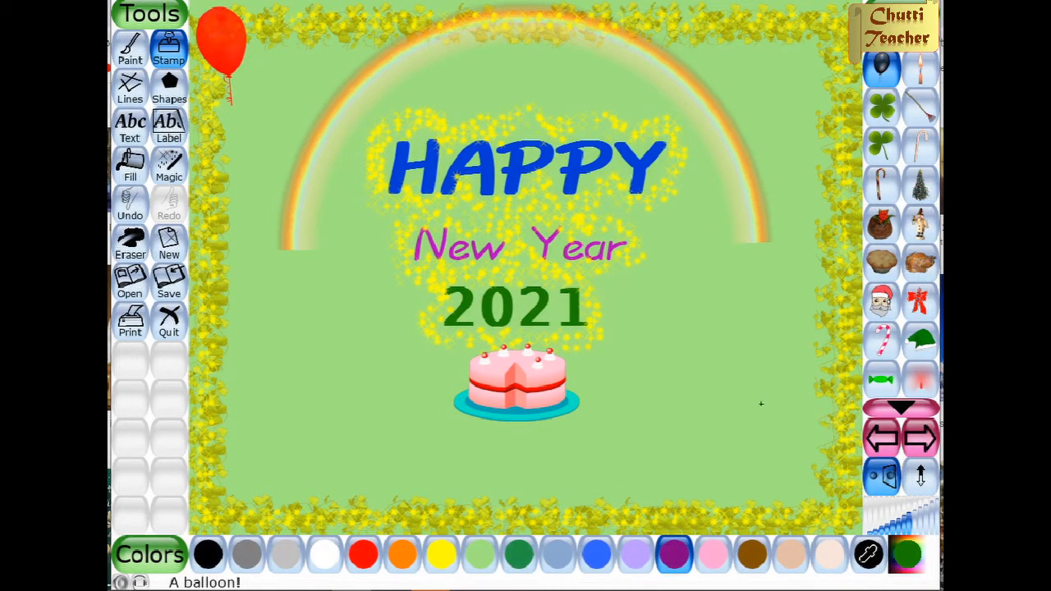
click(275, 67)
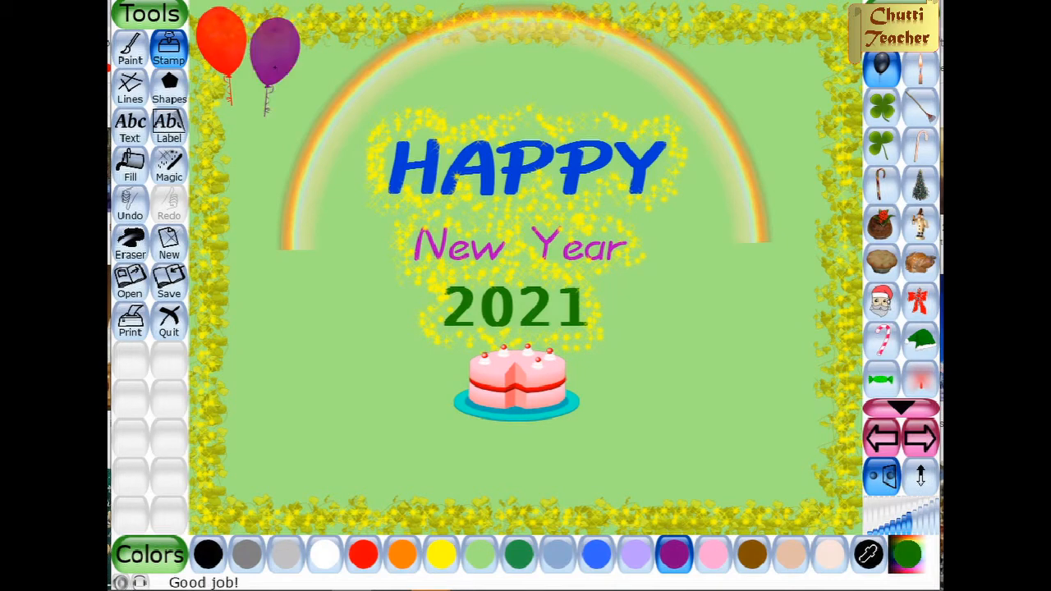
click(751, 556)
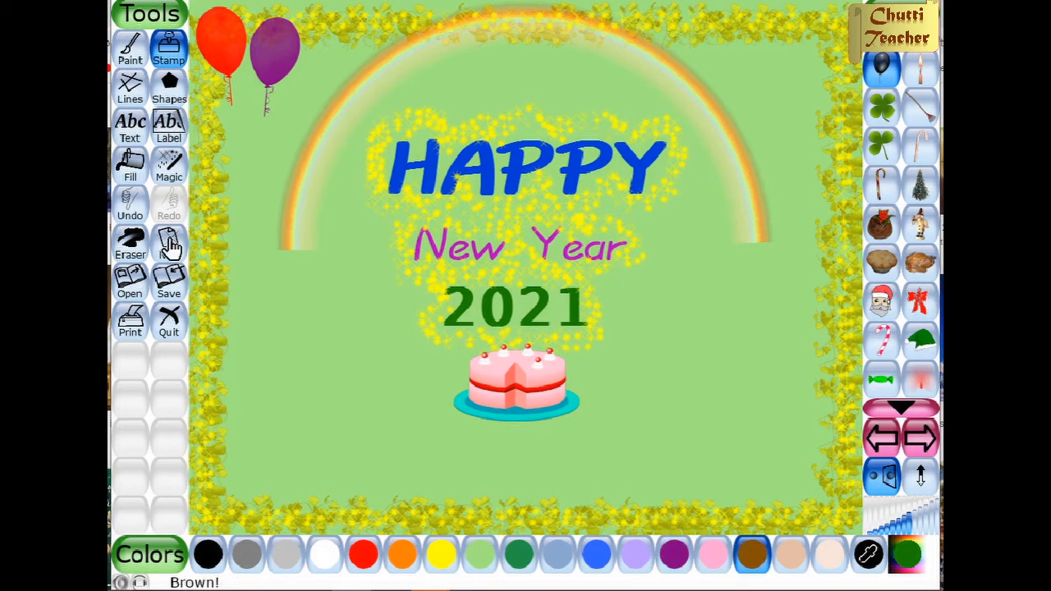
click(215, 136)
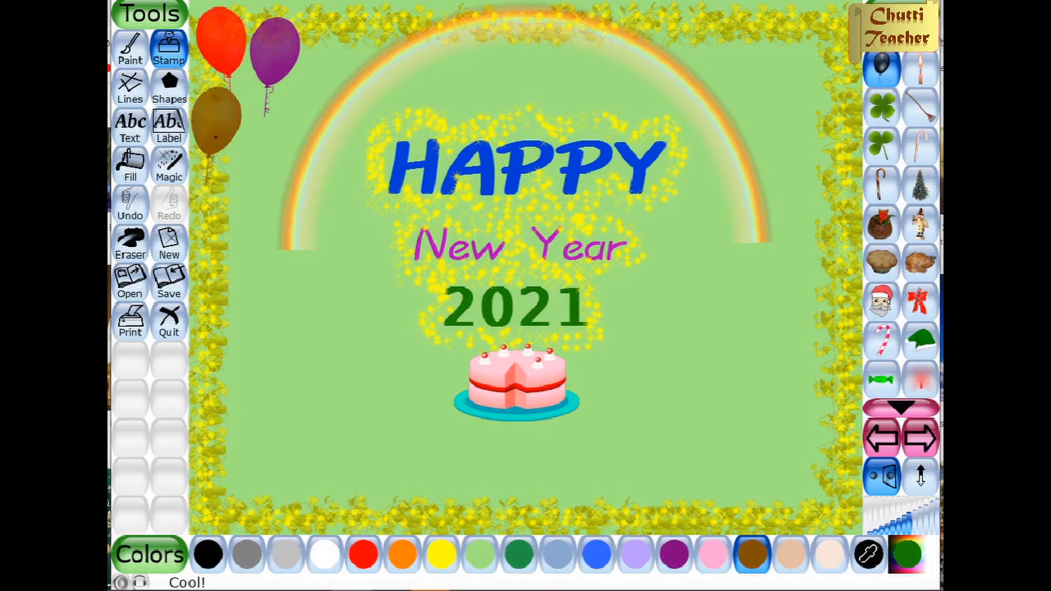
- Stamp two unmirrored balloons, a yellow one to the right of the purple balloon and a dark green one below the purple balloon
click(442, 559)
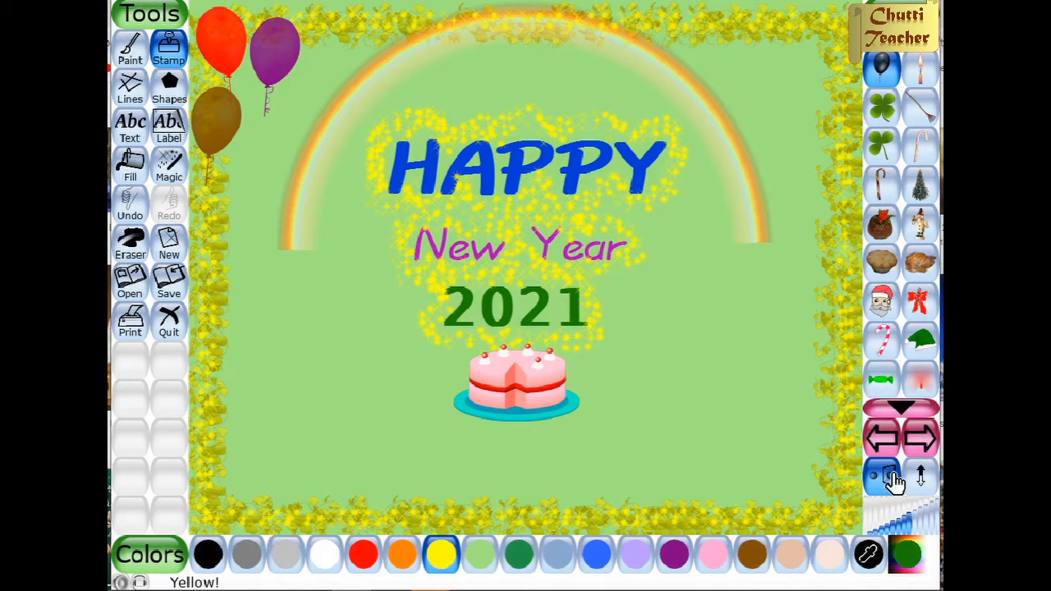
click(889, 481)
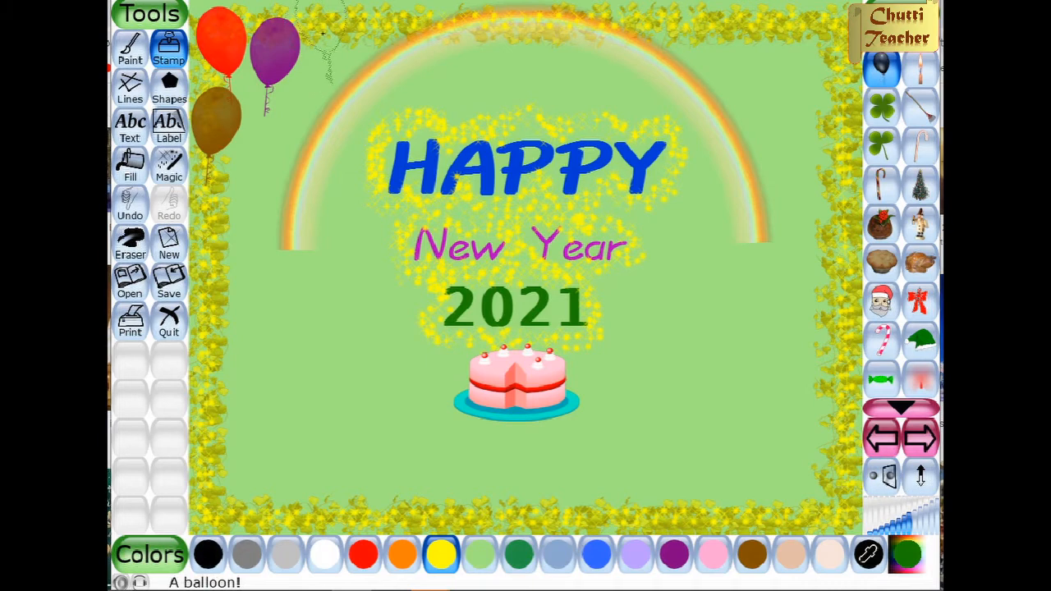
click(322, 47)
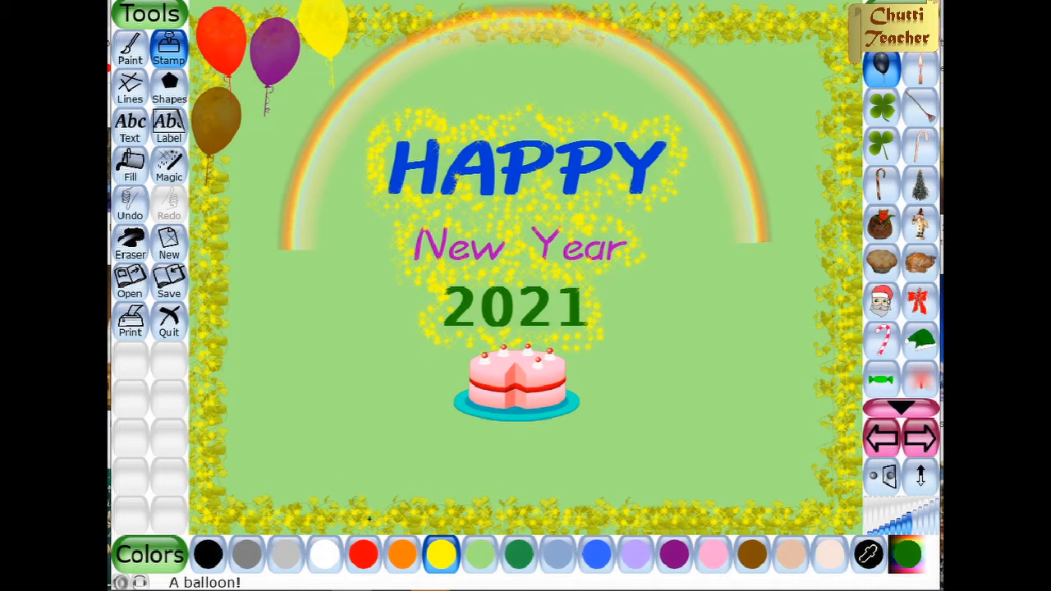
click(526, 563)
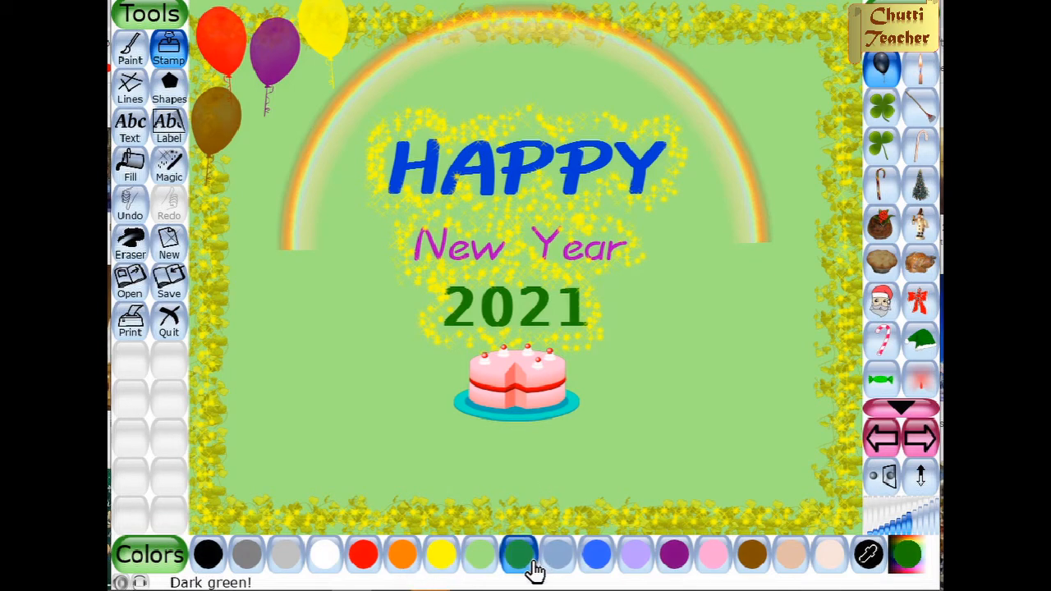
click(267, 130)
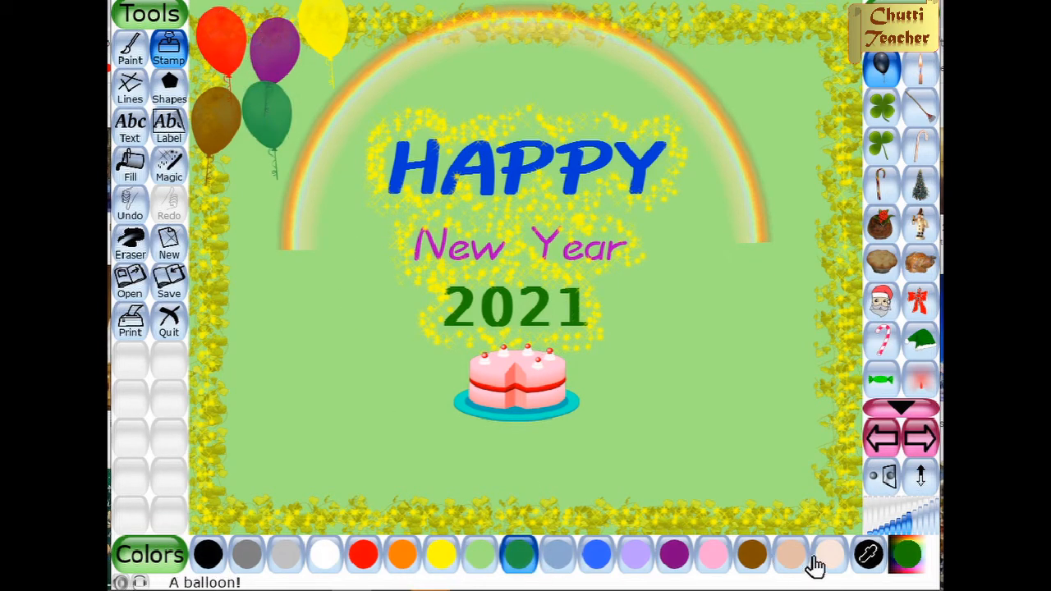
- Using custom colors, stamp a cyan balloon below the dark green one and a bright green balloon below the brown one
click(908, 554)
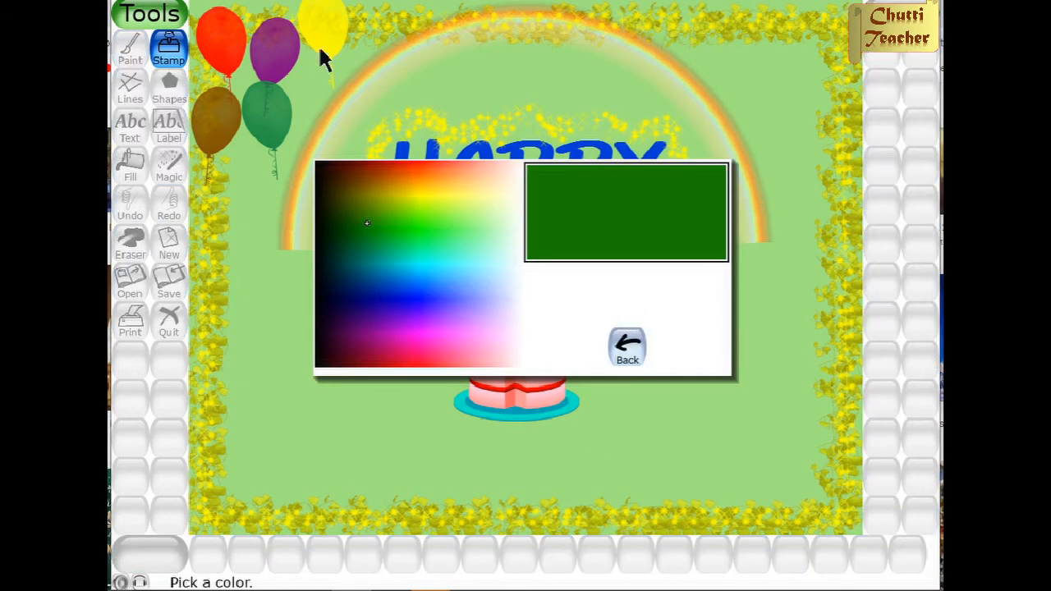
click(418, 263)
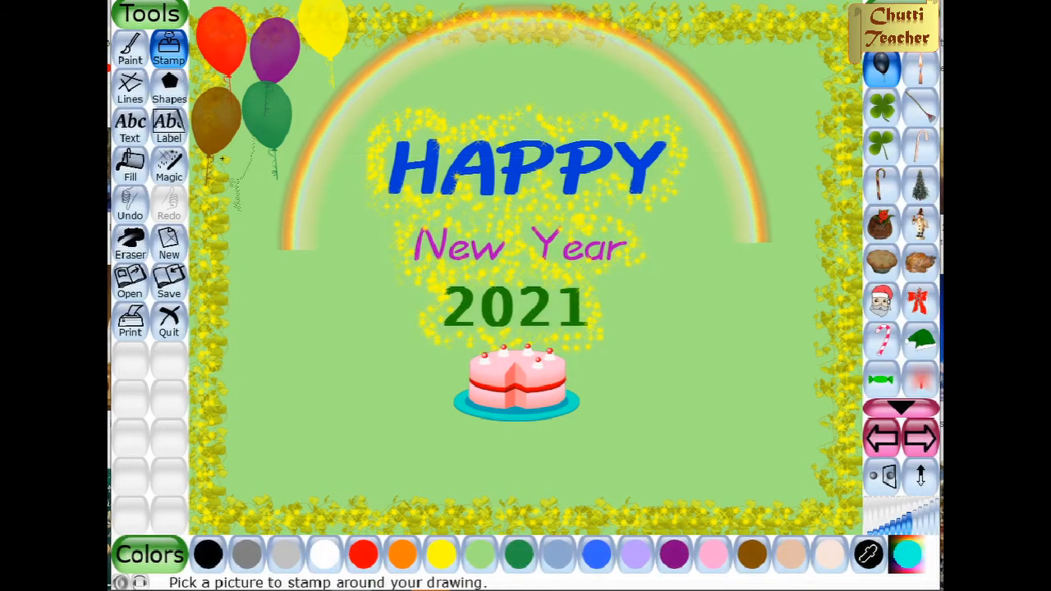
click(247, 195)
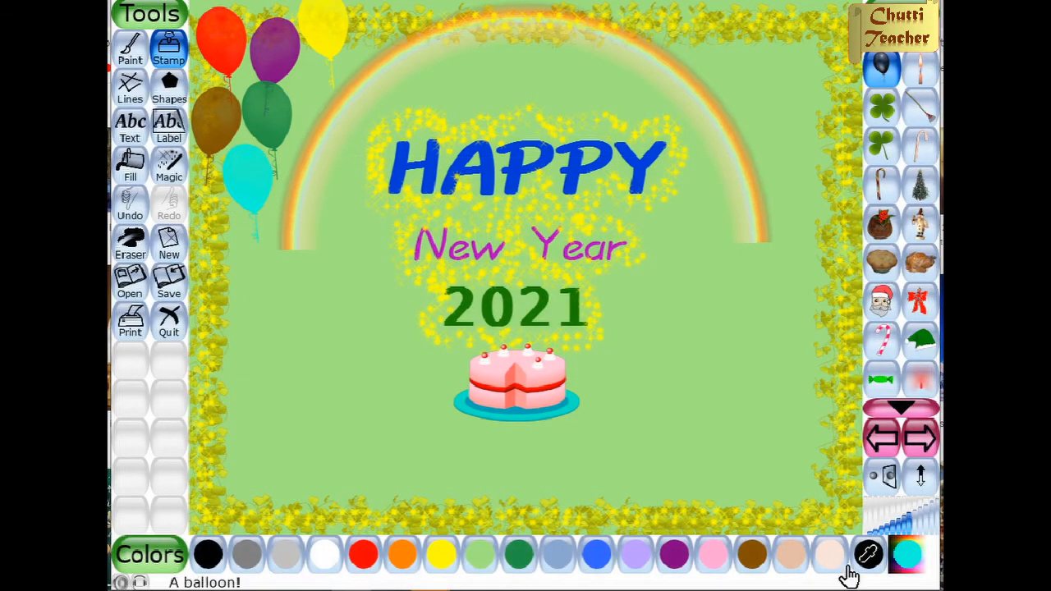
click(907, 554)
click(418, 230)
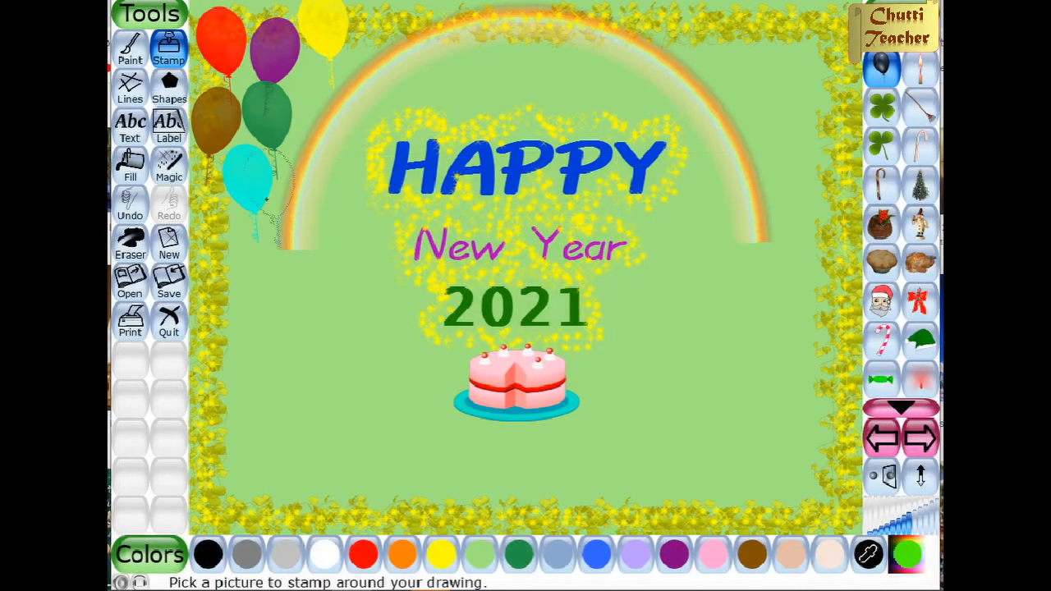
click(217, 224)
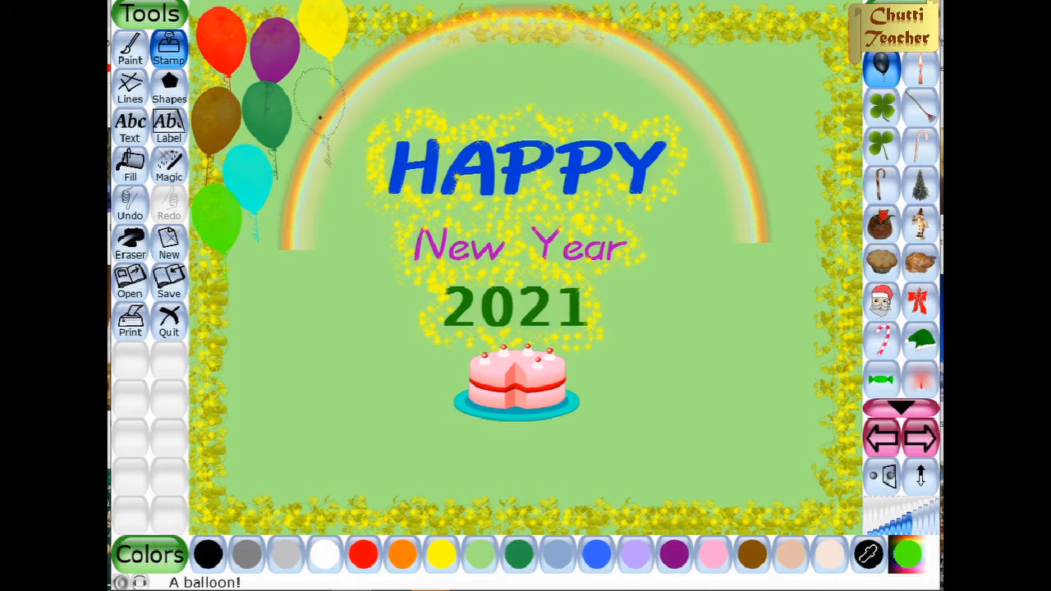
- Using custom colors, stamp a magenta balloon to the right of the dark green one and a light blue balloon to the right of the cyan one
click(908, 555)
drag(443, 320, 425, 348)
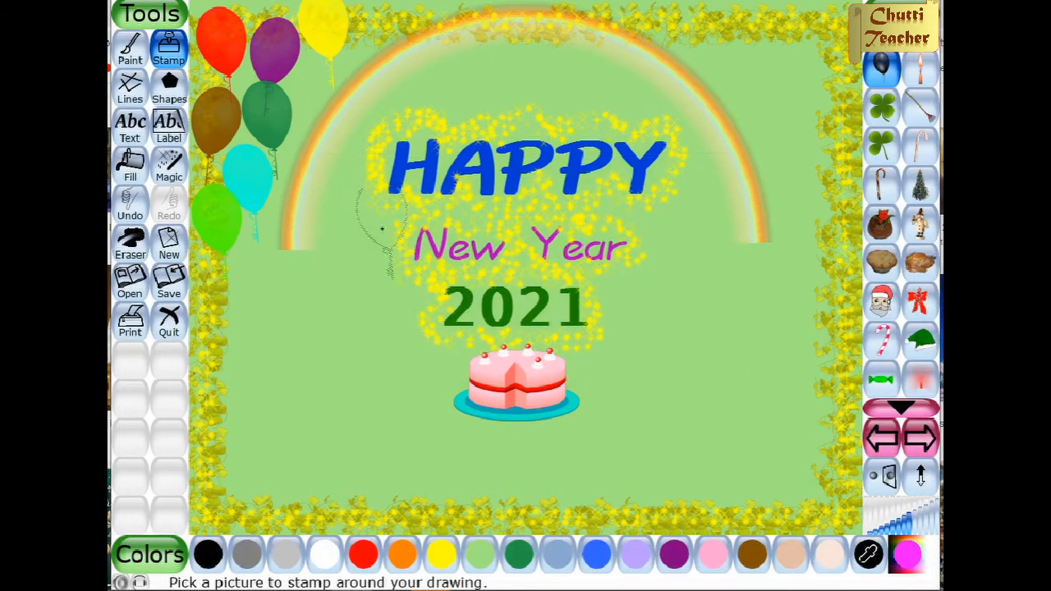
click(316, 109)
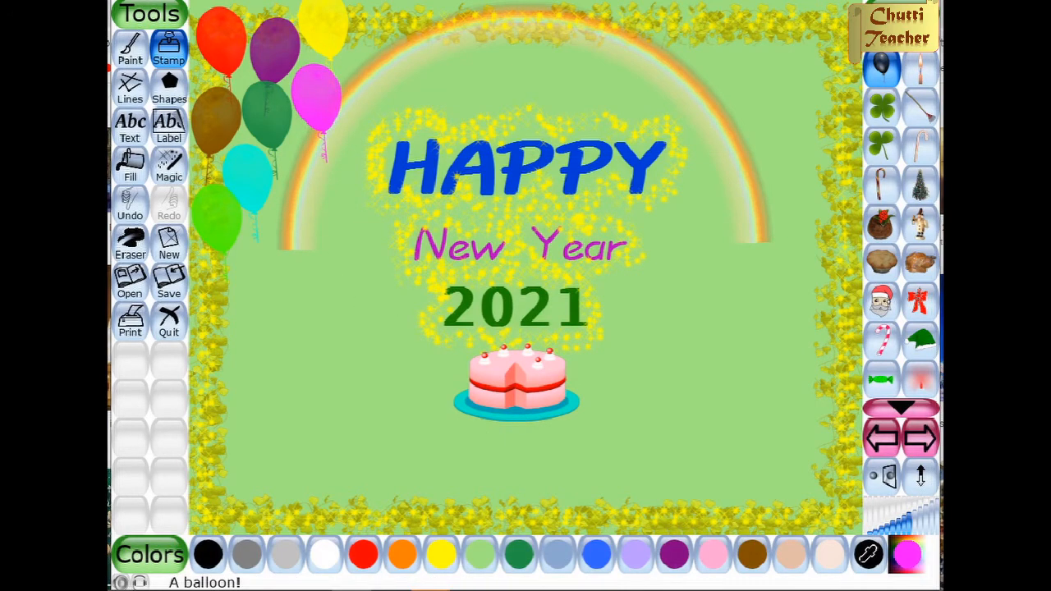
click(910, 556)
drag(450, 284, 473, 295)
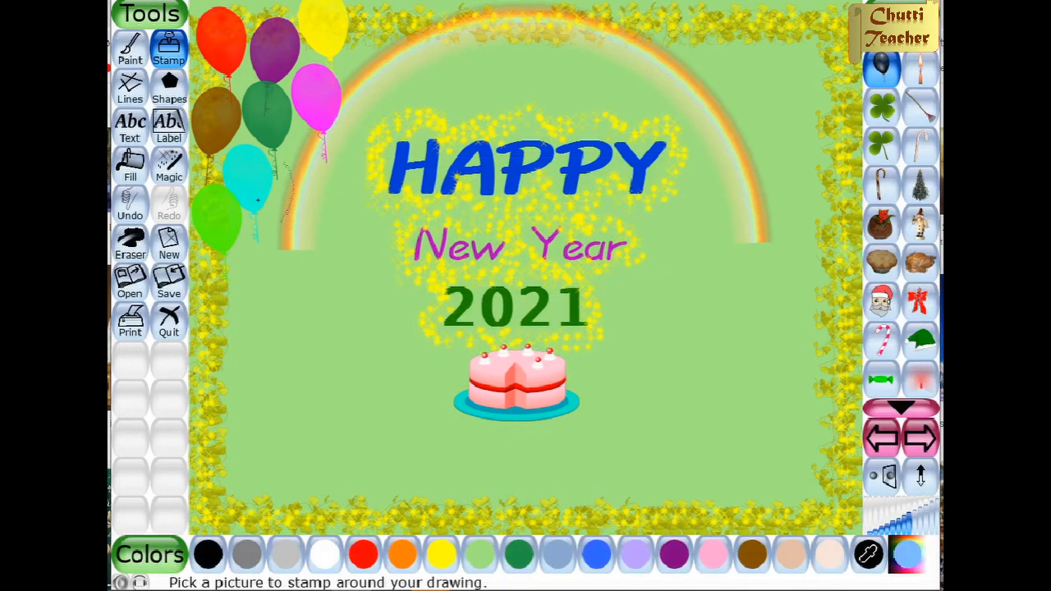
click(298, 209)
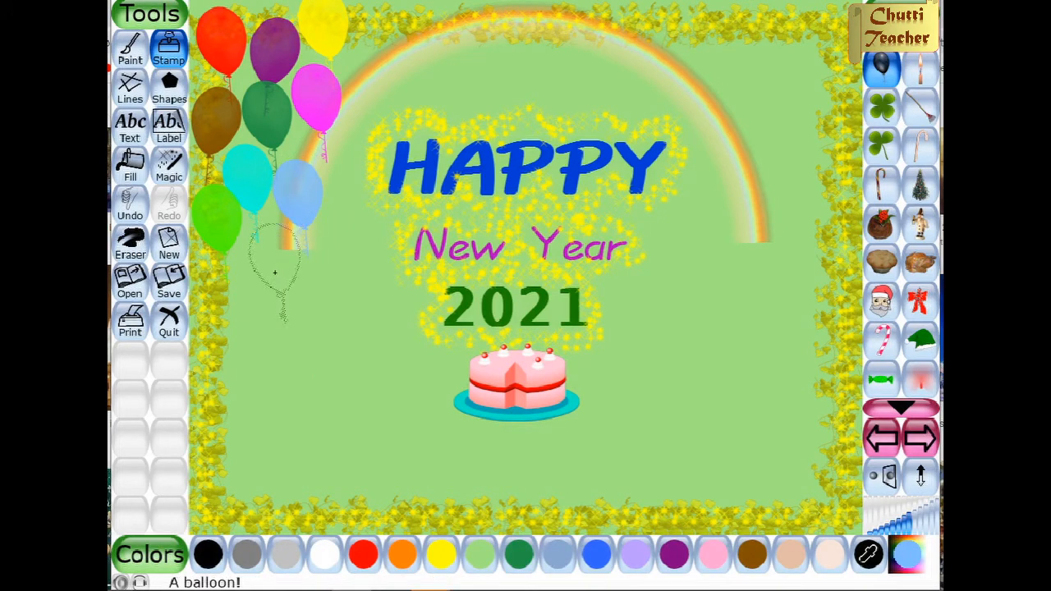
- Stamp a balloon in a custom olive color between and below the bright green and light blue balloons
click(907, 554)
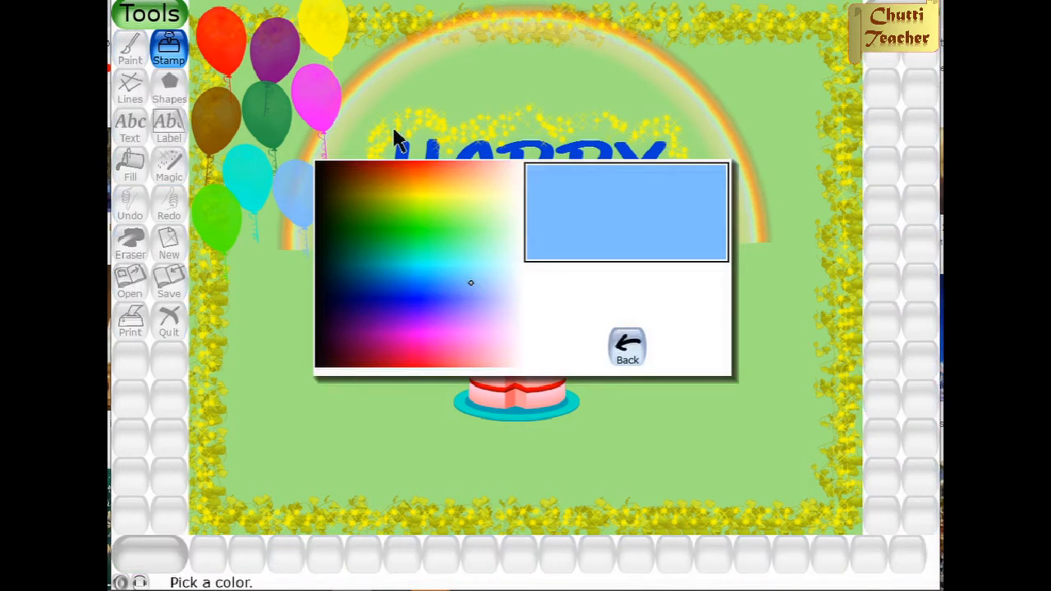
mouse_move(386, 201)
mouse_down()
mouse_move(410, 209)
mouse_move(385, 205)
mouse_move(389, 213)
mouse_move(388, 200)
mouse_up()
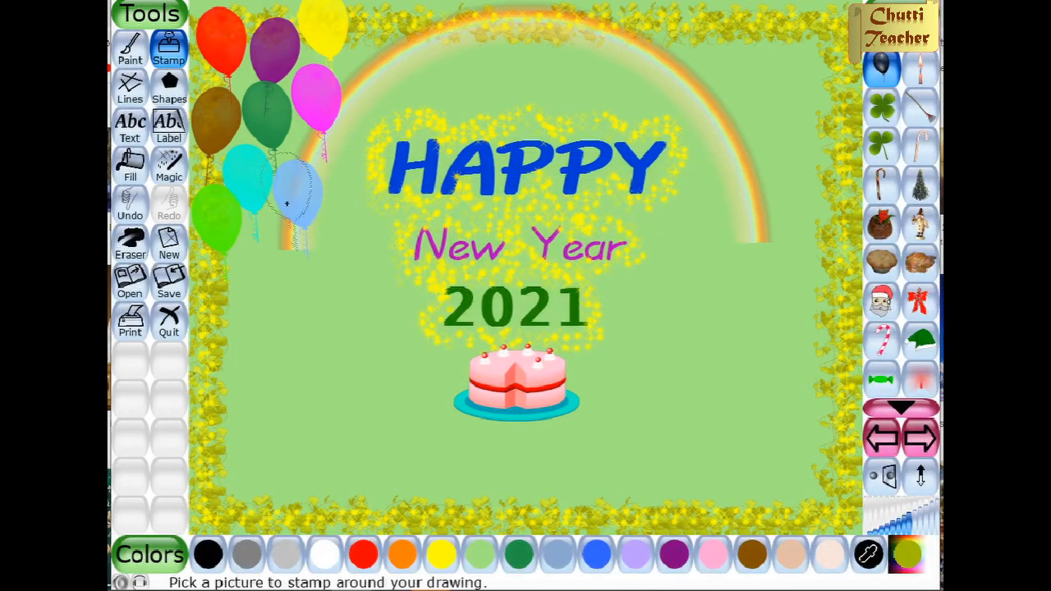
click(268, 269)
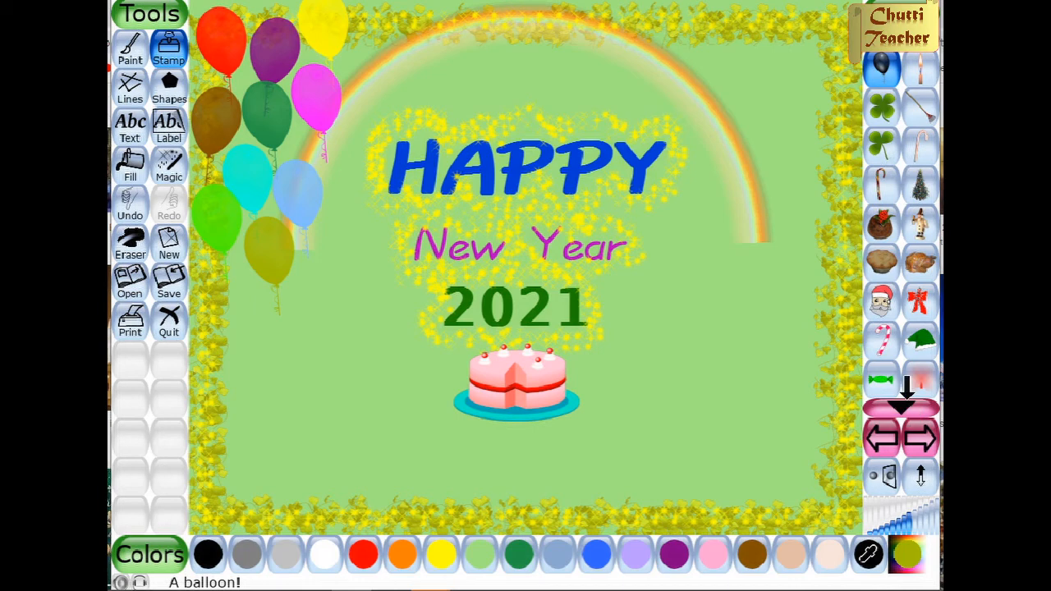
- Stamp two wrapped gifts to the right of the cake, an olive one and a red one beside it
click(906, 398)
click(906, 397)
click(906, 397)
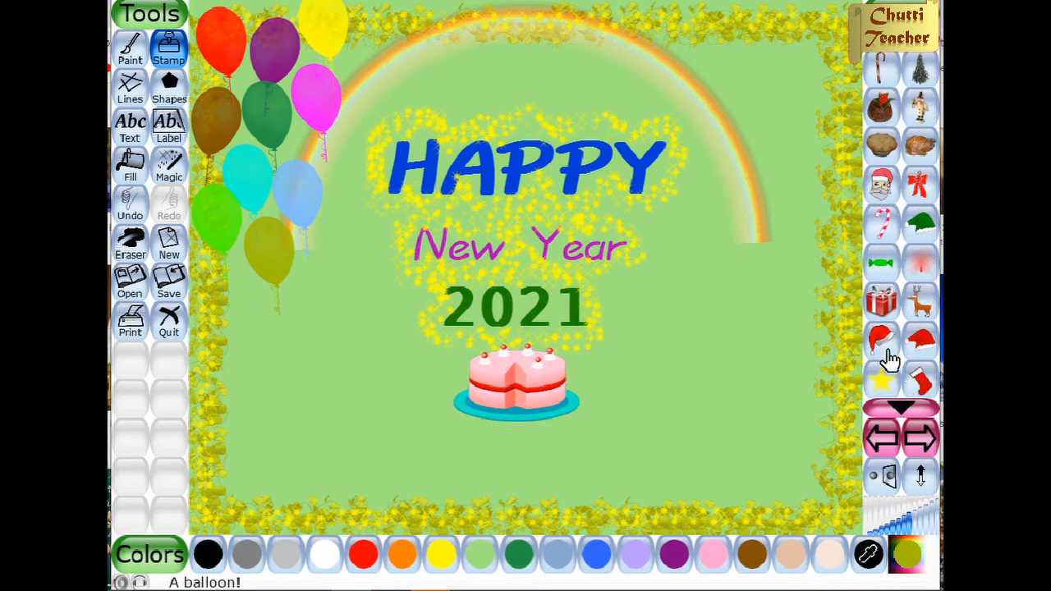
click(881, 301)
click(664, 348)
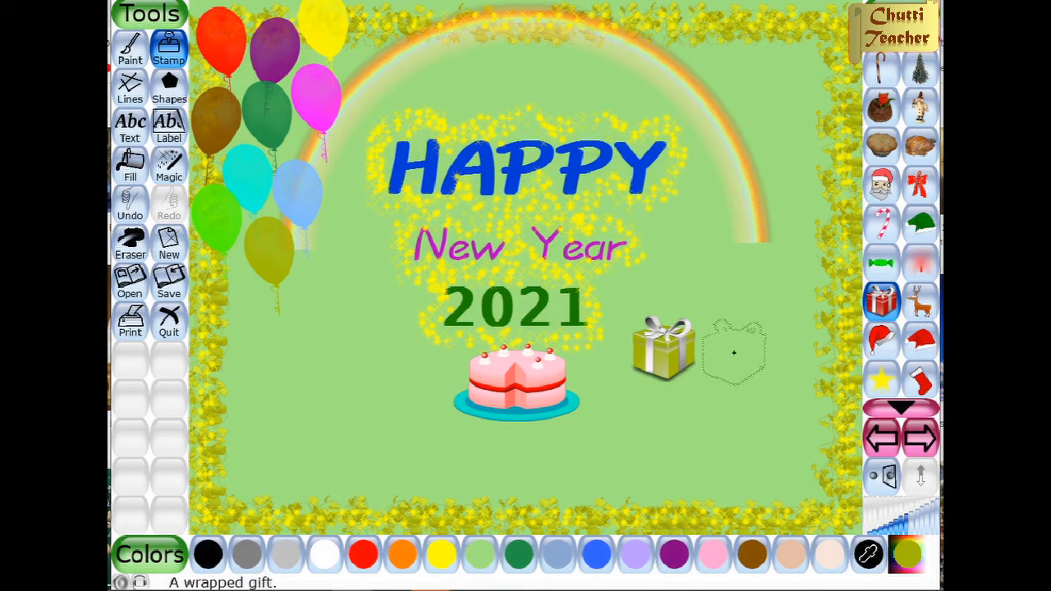
click(365, 558)
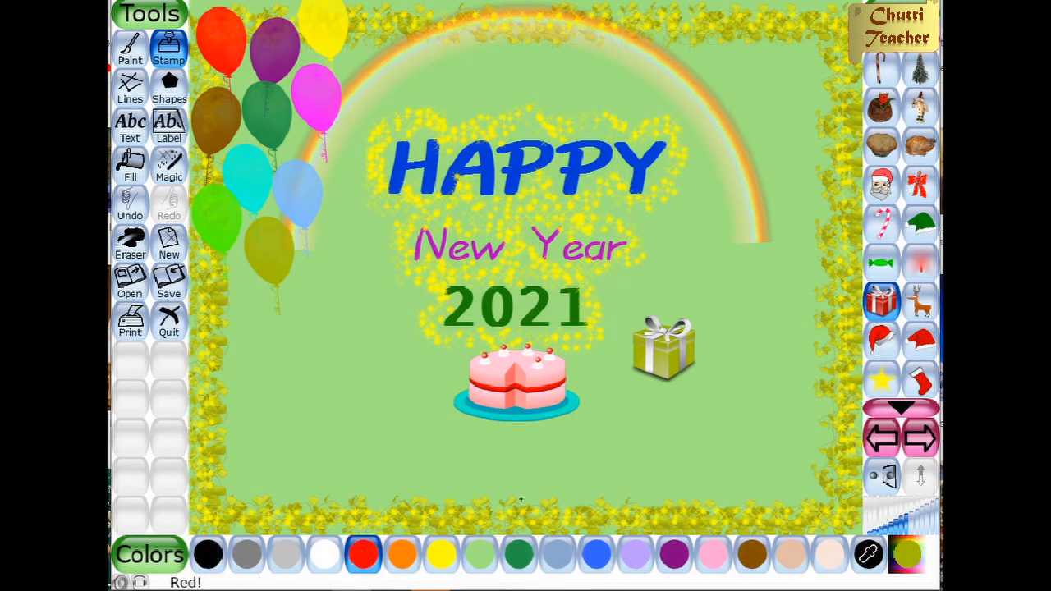
click(726, 352)
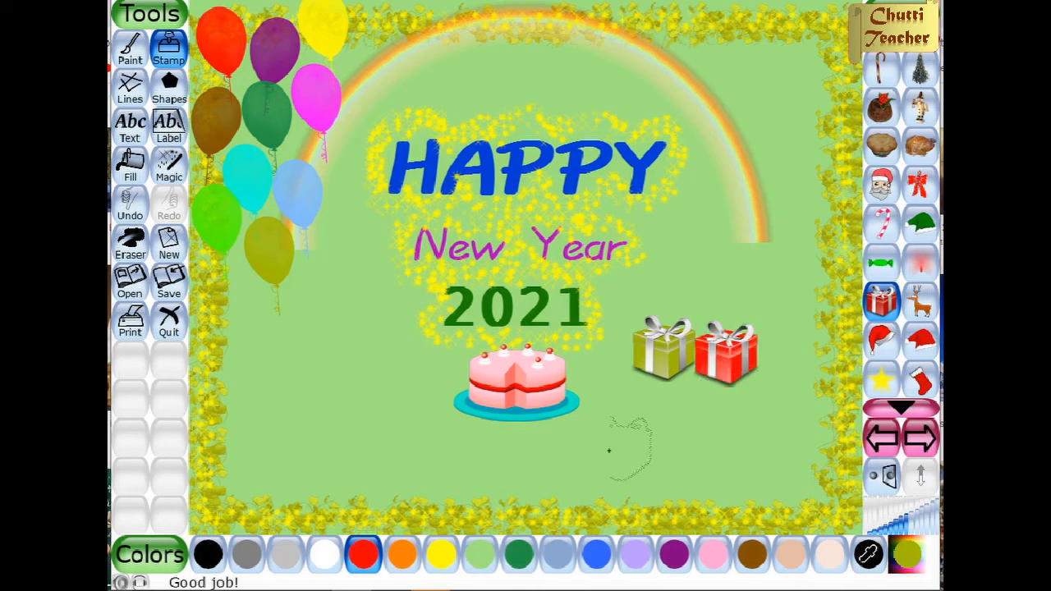
- Stamp a dark green gift to the right of the red one, and a purple and a brown gift in a row below
click(524, 565)
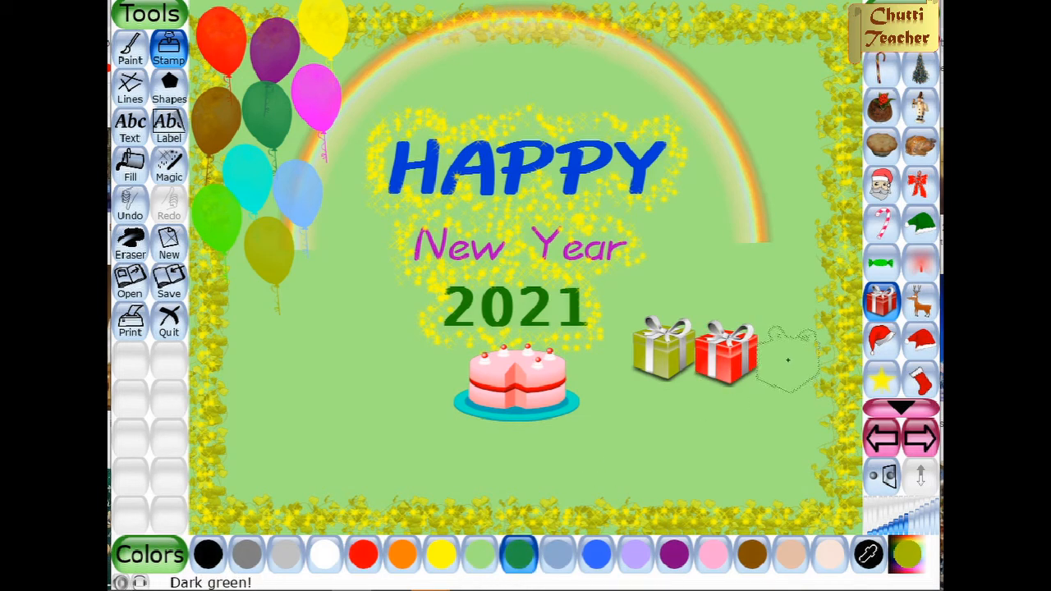
click(800, 394)
click(676, 555)
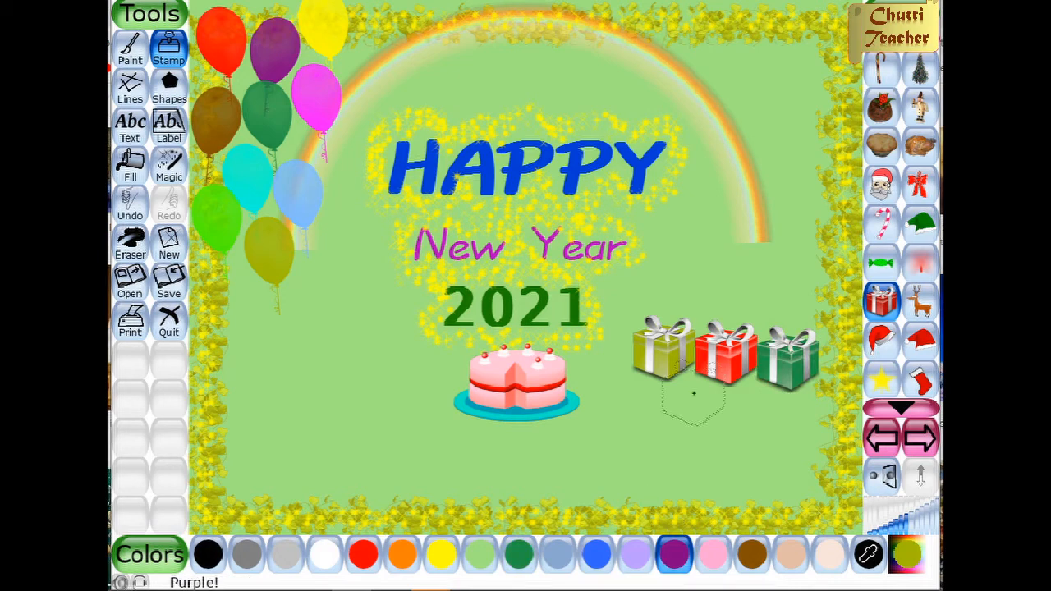
click(711, 413)
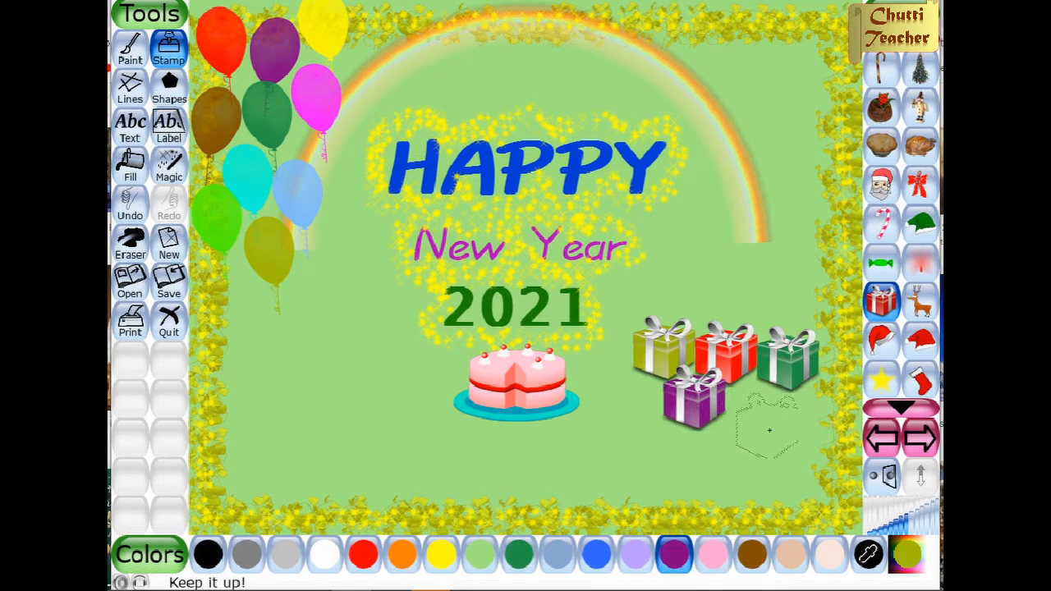
click(752, 555)
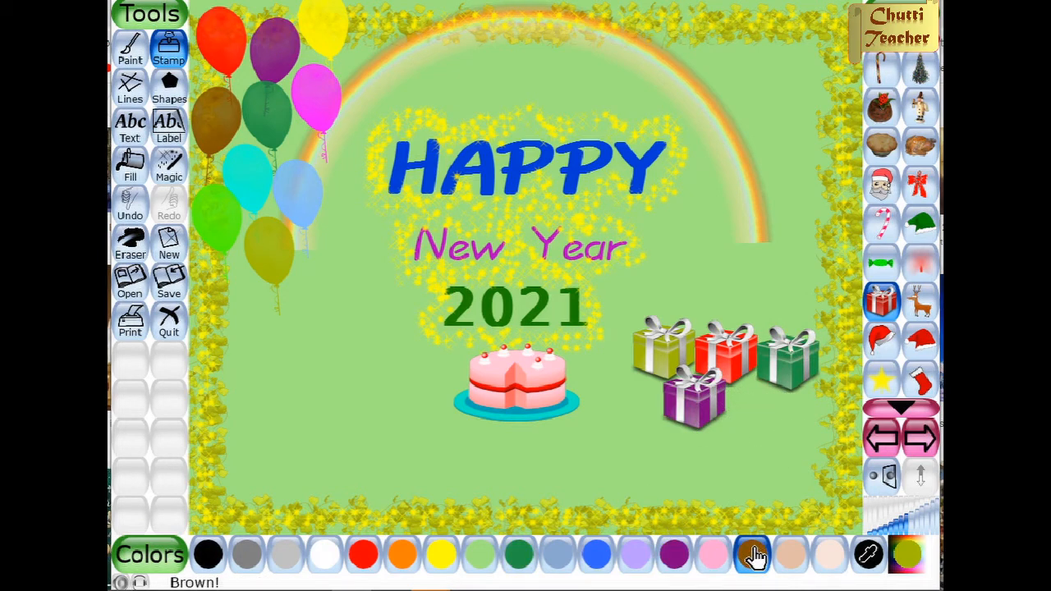
click(758, 404)
click(208, 555)
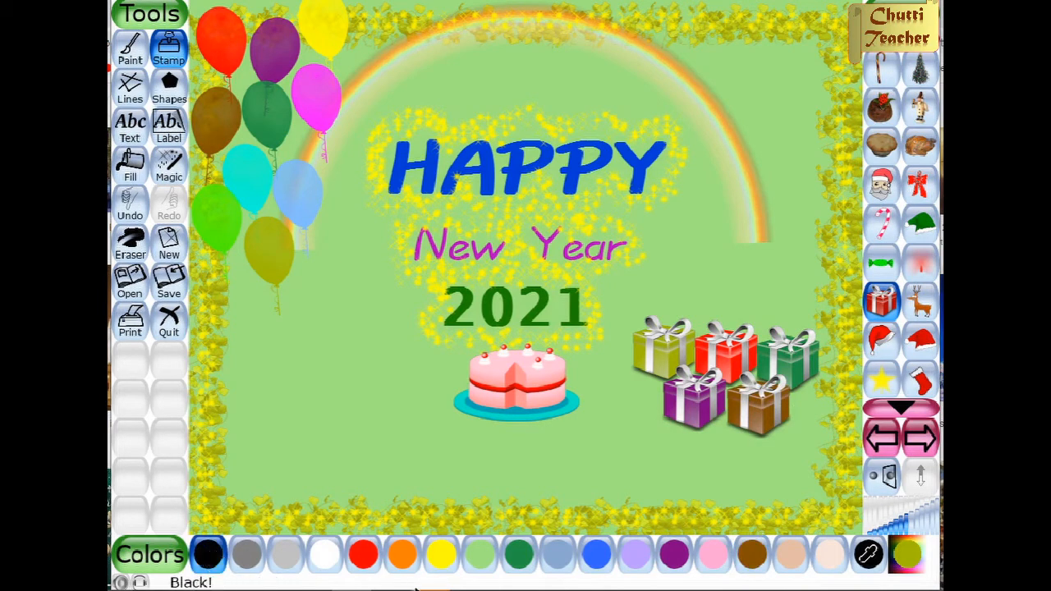
click(710, 456)
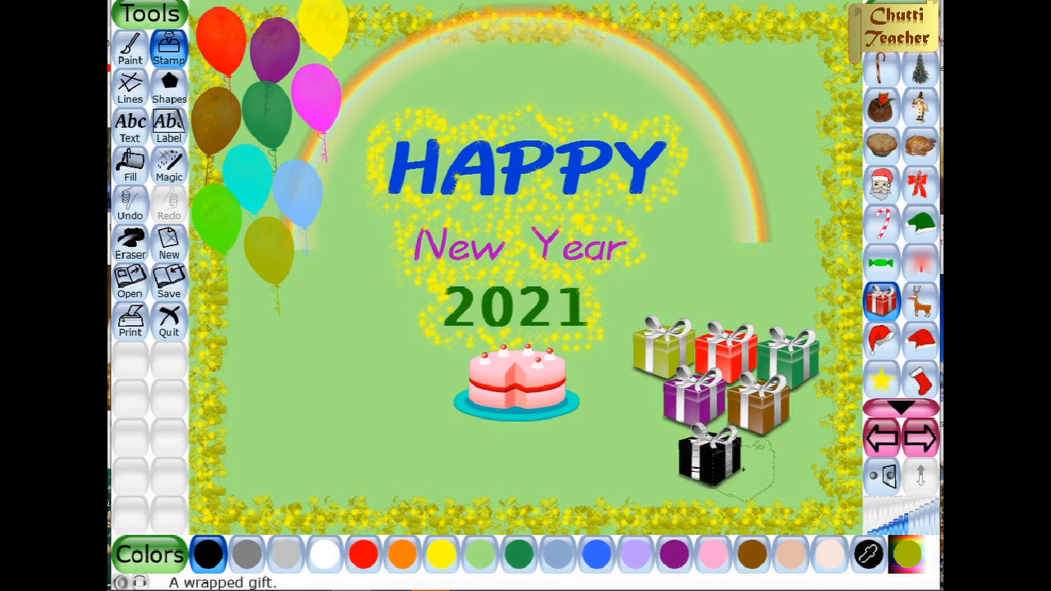
key(ctrl+z)
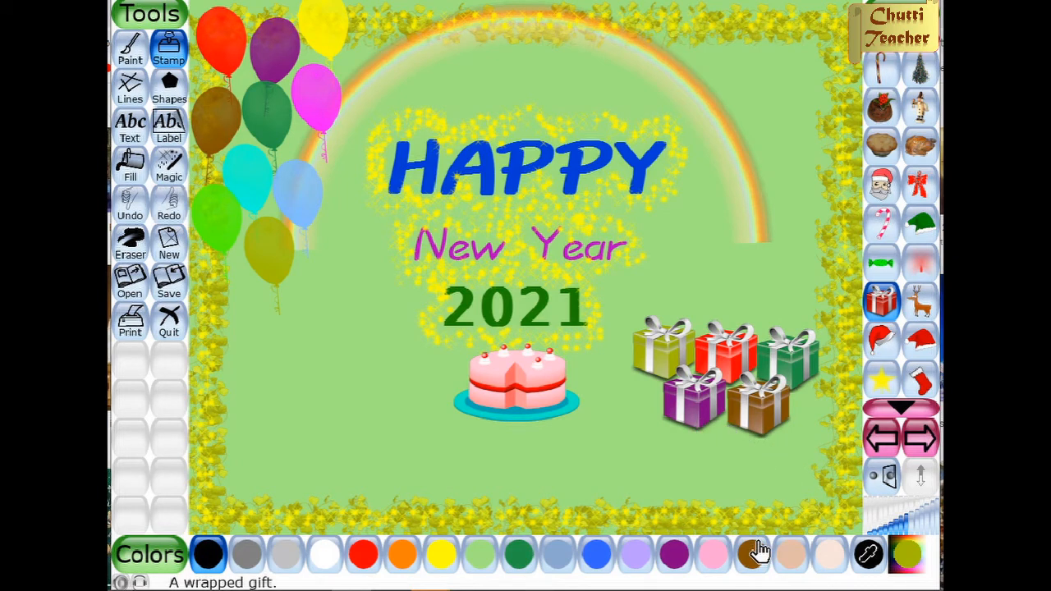
- Stamp a yellow gift below the purple and brown gifts
click(445, 556)
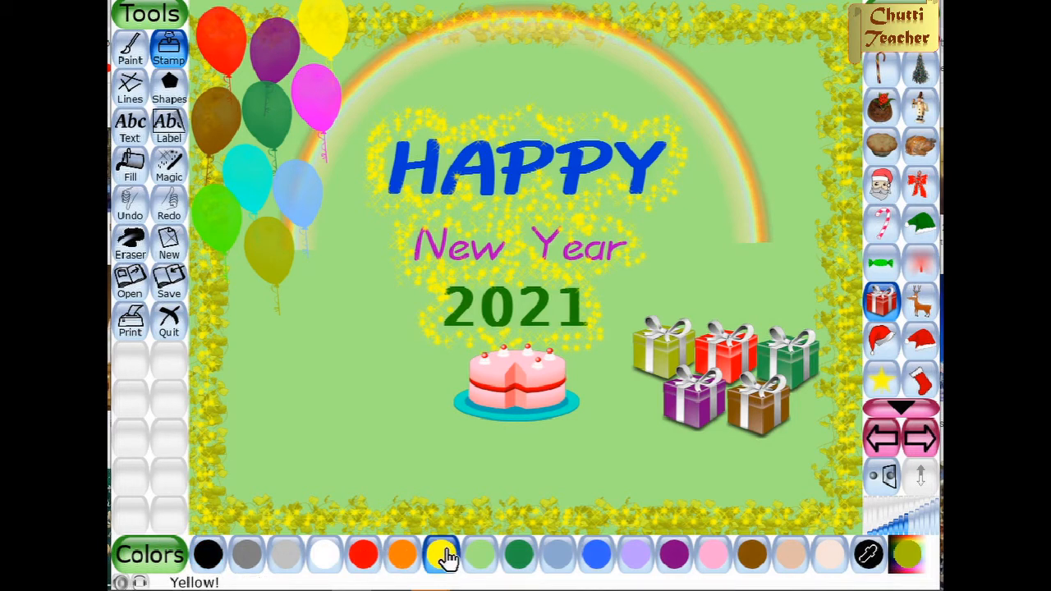
click(723, 449)
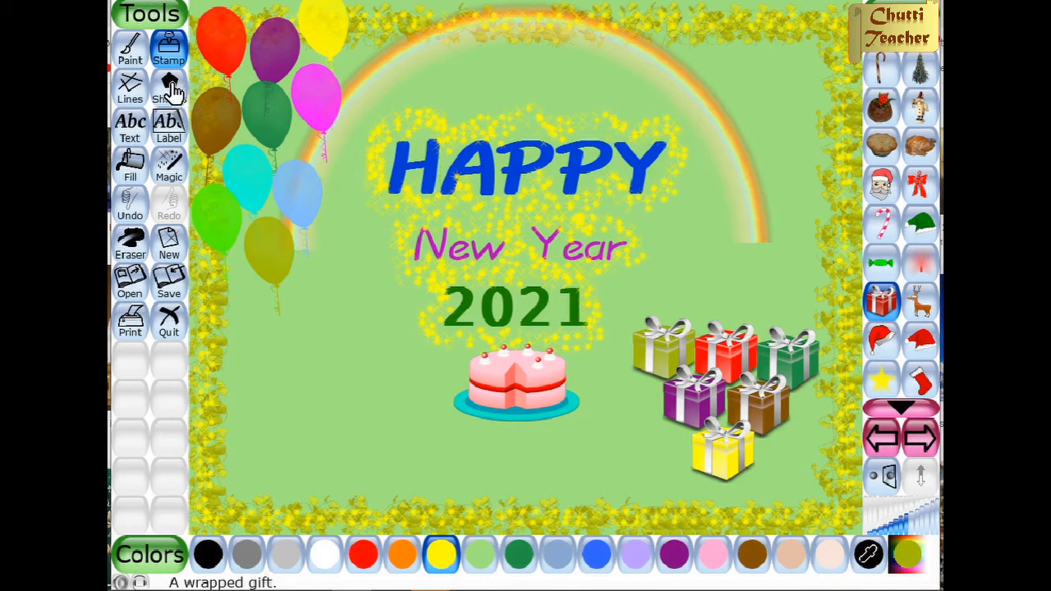
- Switch back to the balloon stamp and stamp a tan balloon below the bright green one
click(173, 50)
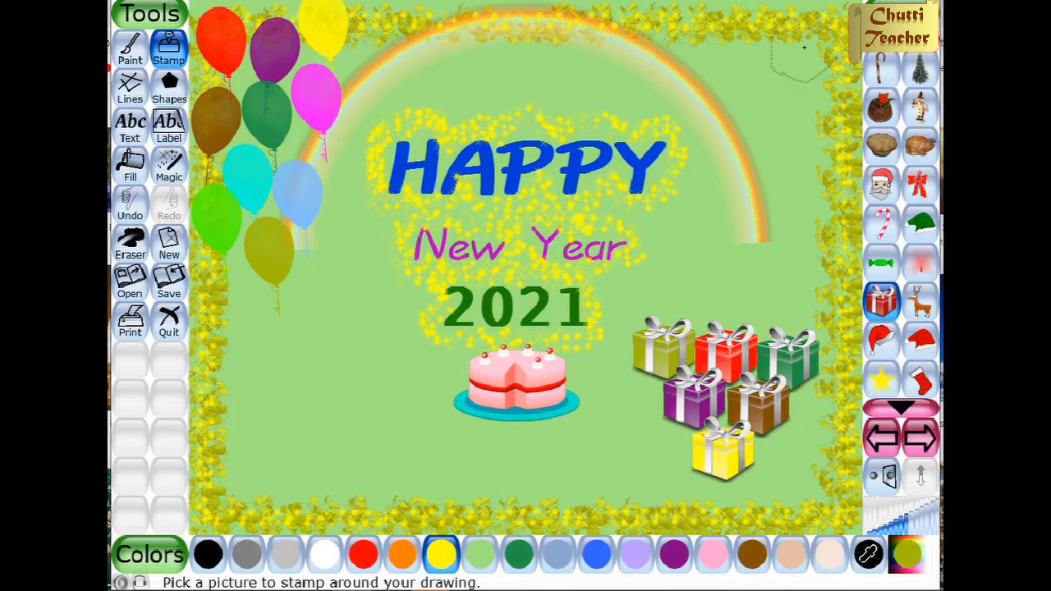
scroll(904, 54, up, 3)
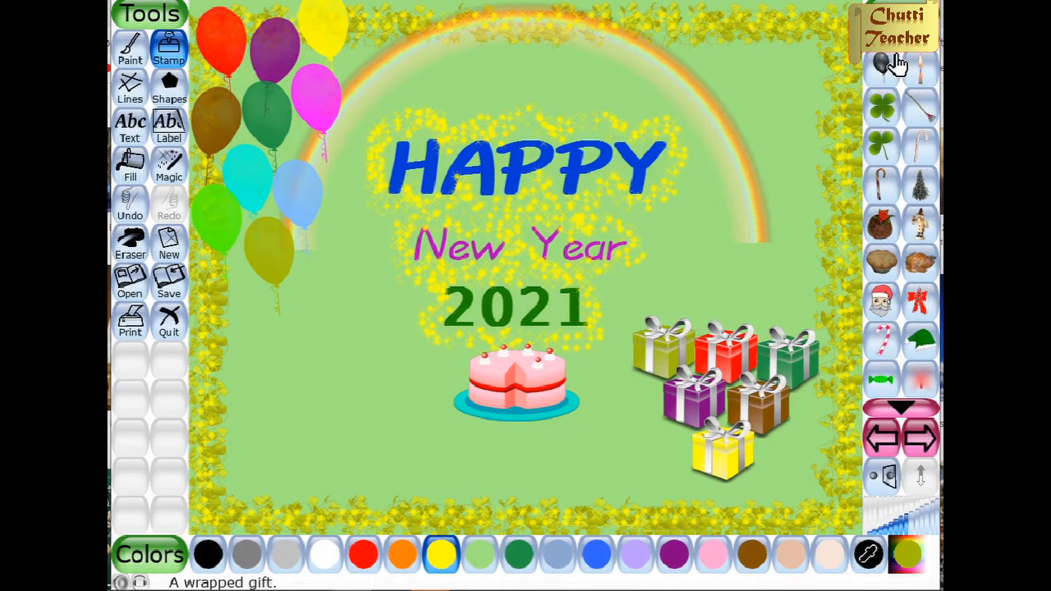
click(885, 68)
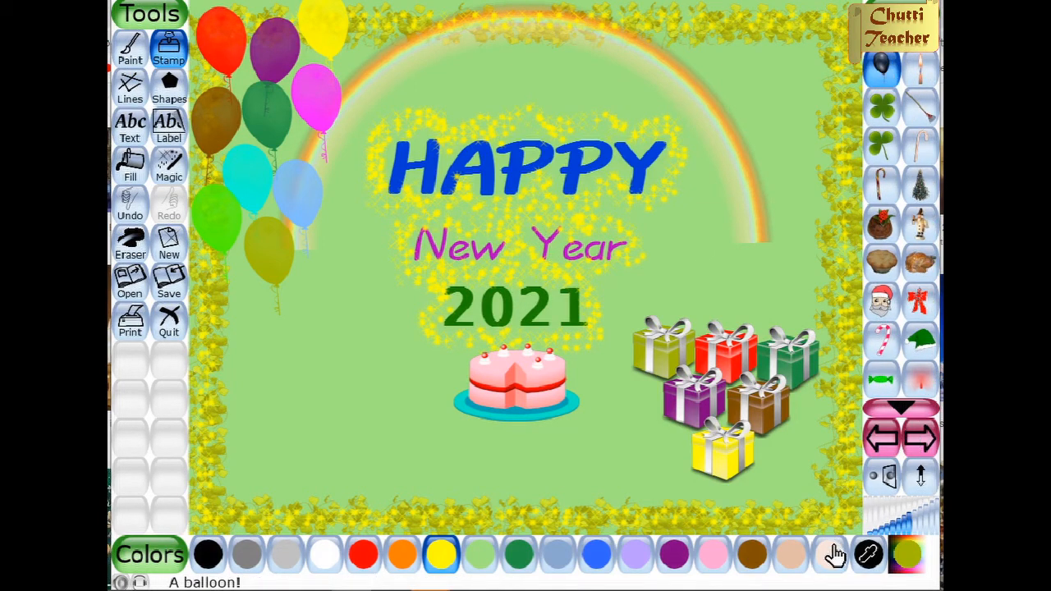
click(791, 554)
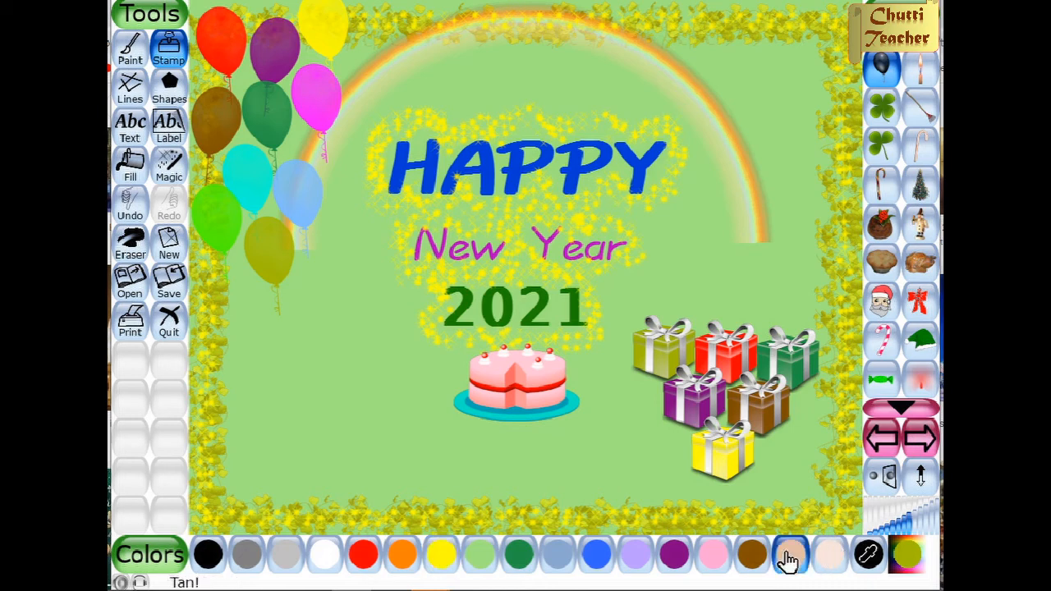
click(233, 311)
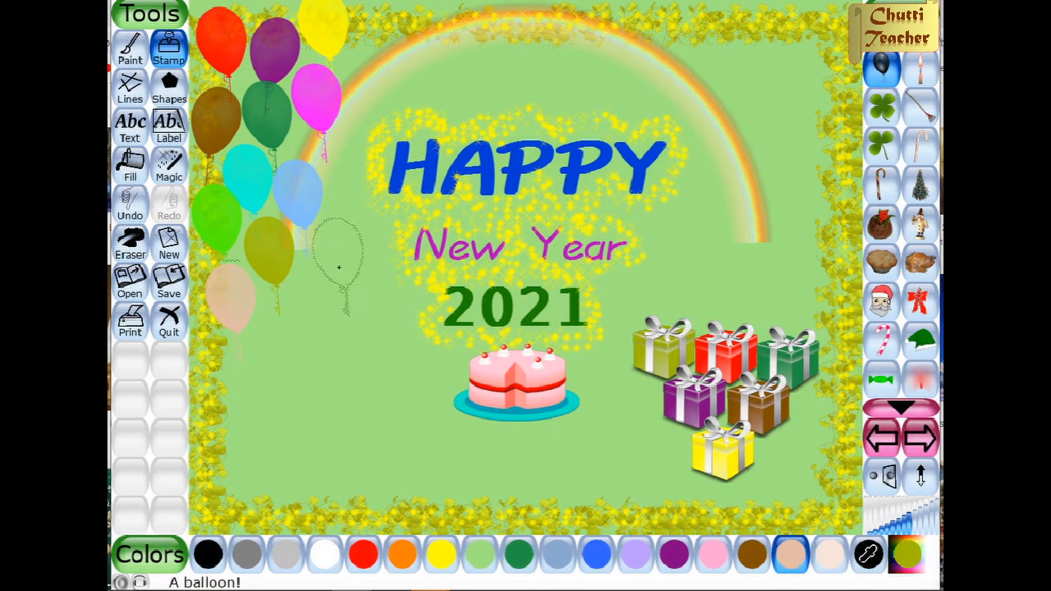
- Stamp an orange balloon to the right of the olive one and a purple balloon to the right of the tan one
click(402, 554)
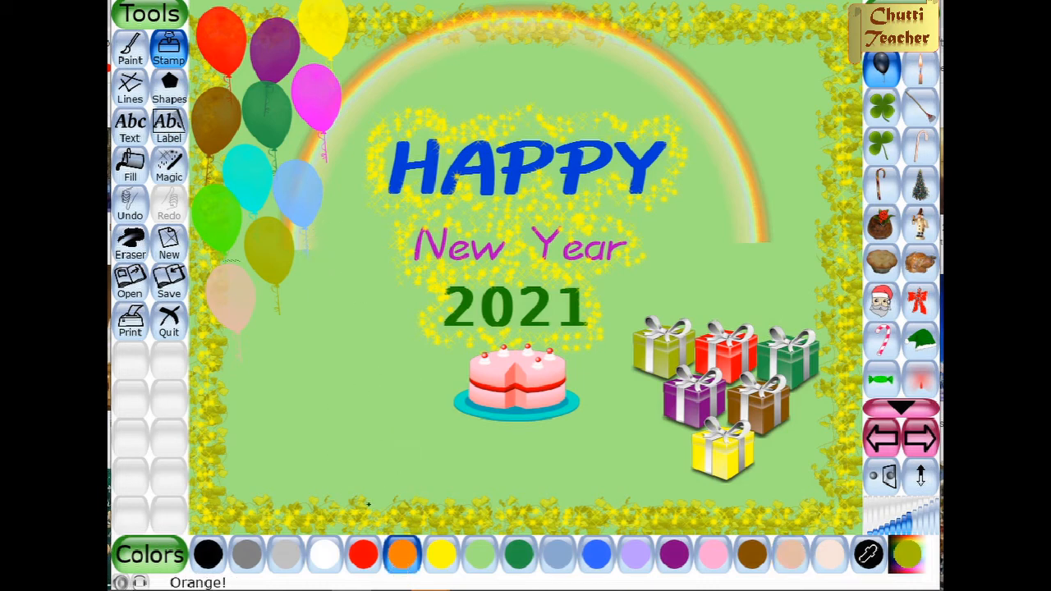
click(335, 261)
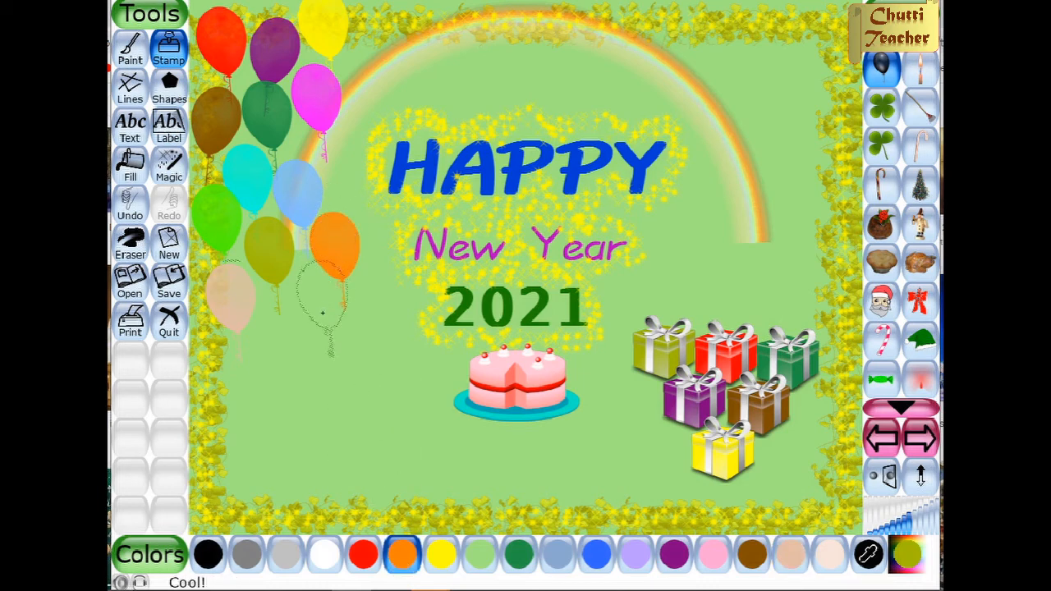
click(664, 555)
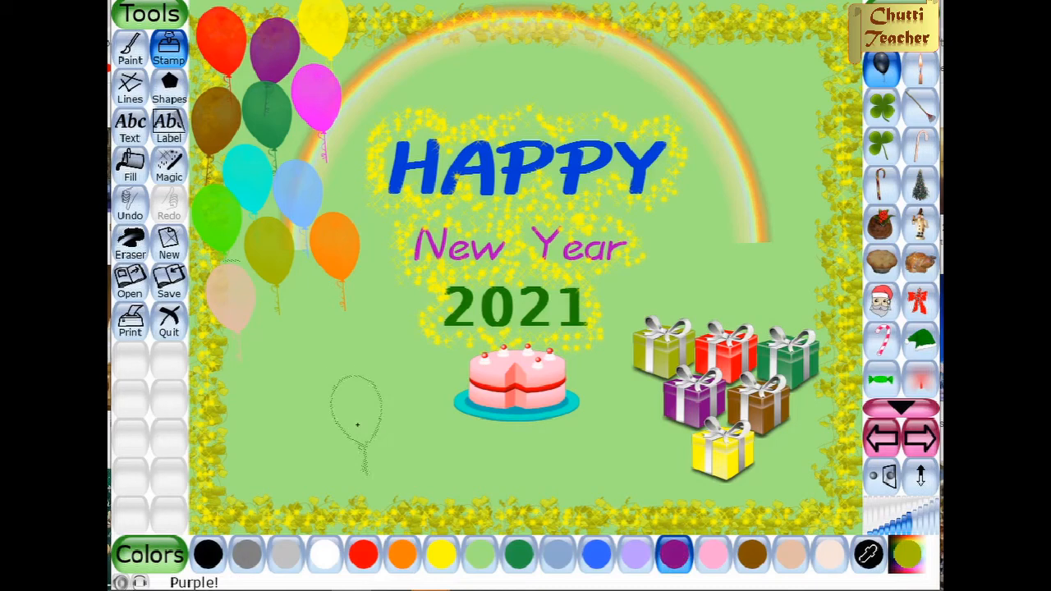
click(306, 306)
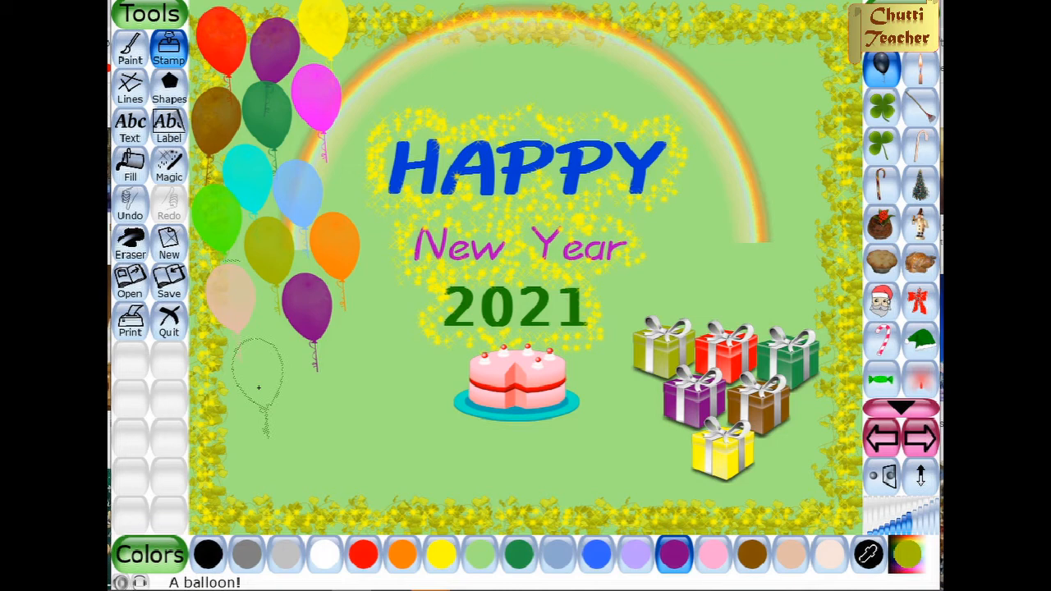
- Stamp a yellow balloon below the tan one, a red balloon beside the yellow one, and a gray balloon below the yellow one
click(441, 555)
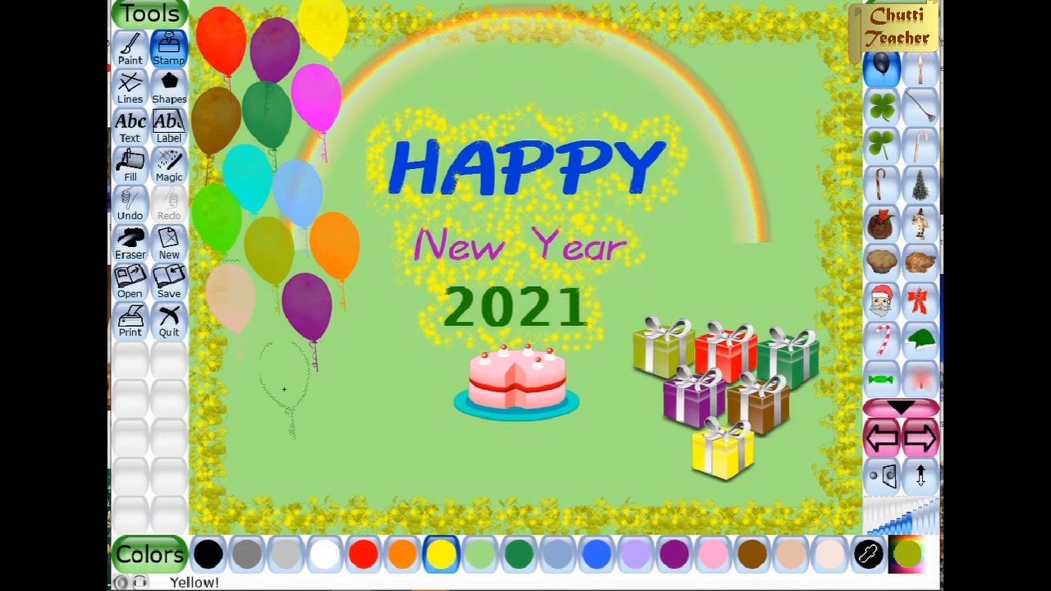
click(230, 373)
click(363, 554)
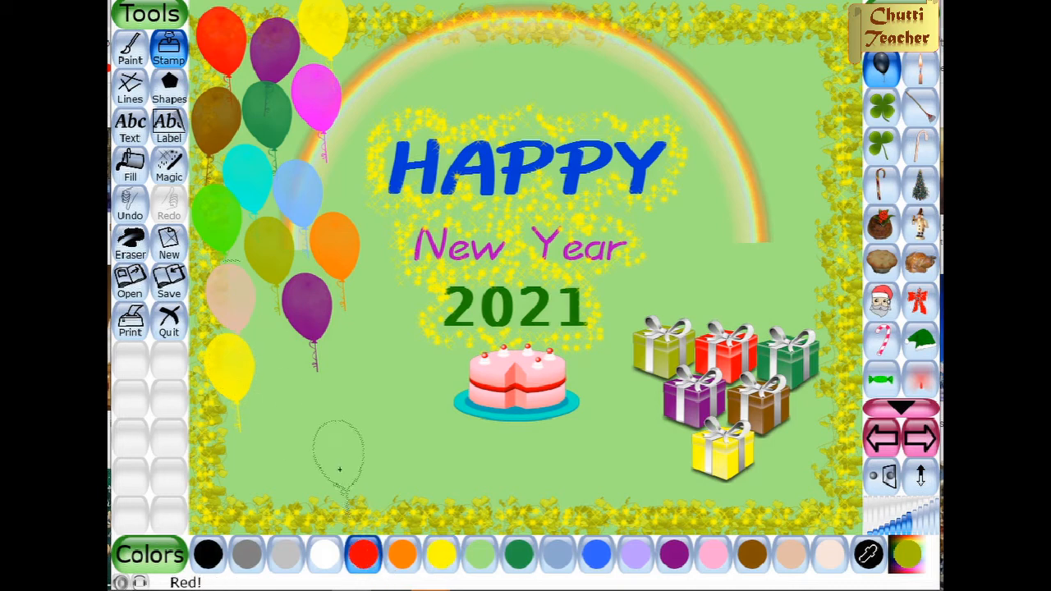
click(280, 374)
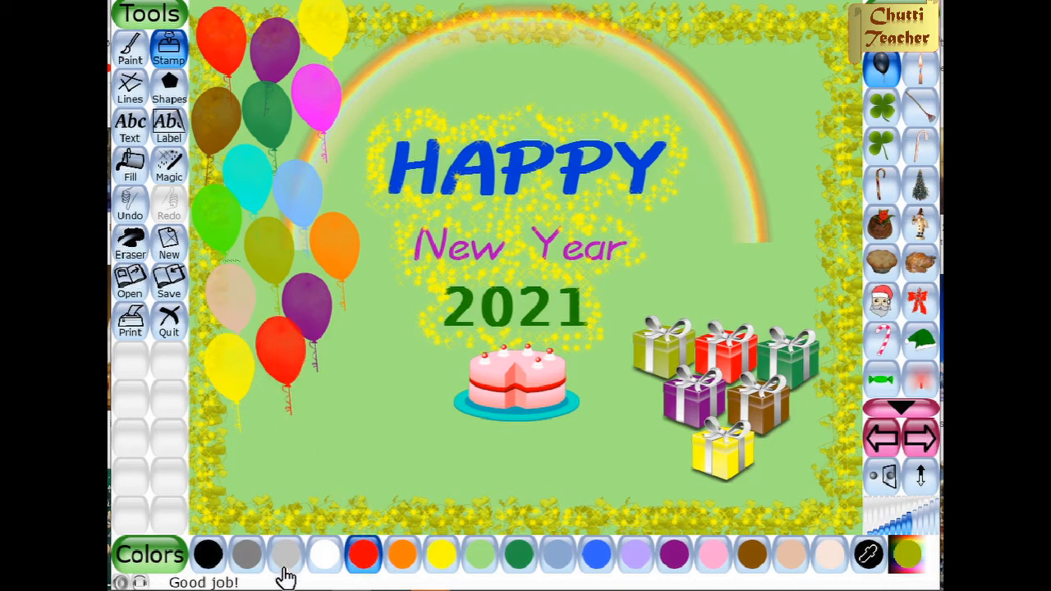
click(247, 554)
click(227, 462)
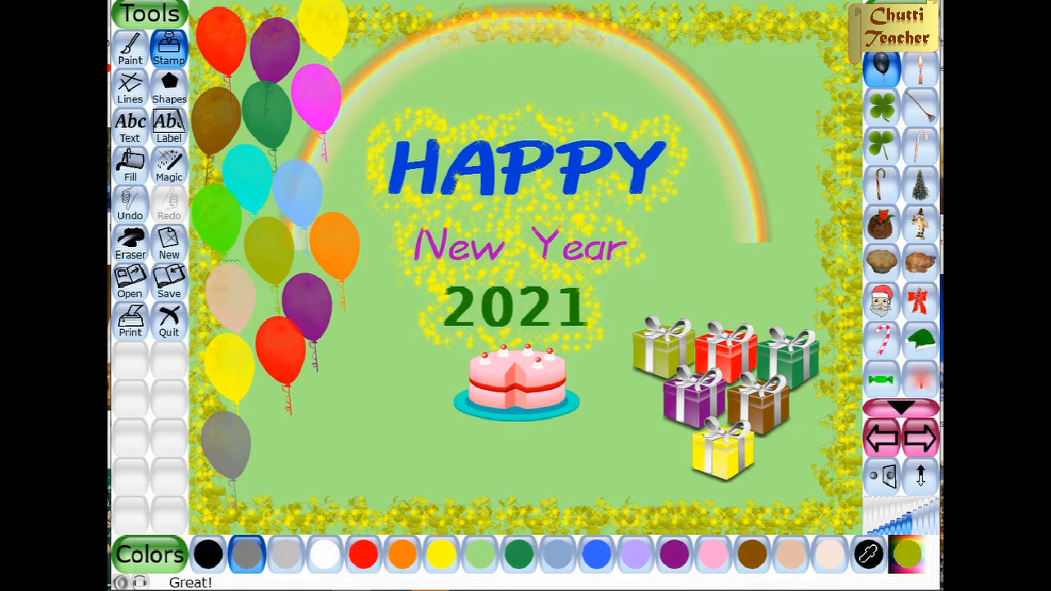
- Using custom colors, stamp a cyan balloon to the lower right of the lower red one and a bright green balloon below the red one
click(913, 547)
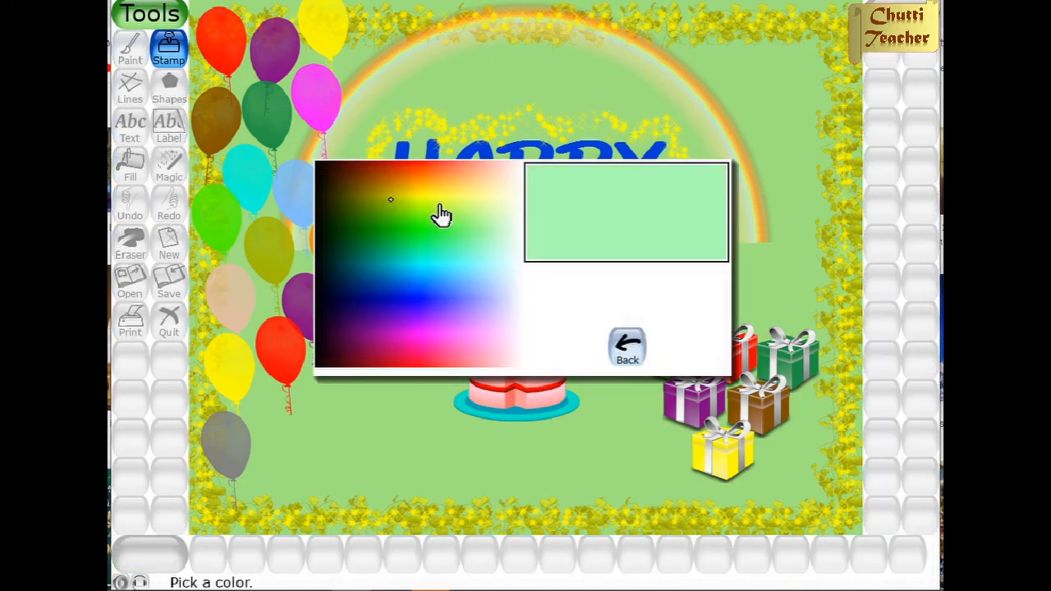
click(434, 274)
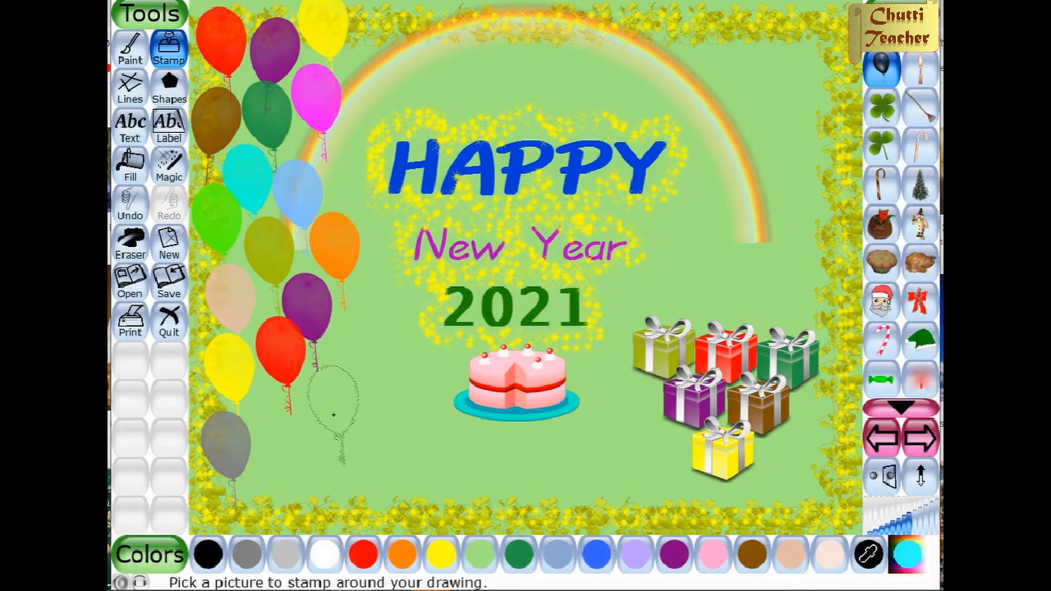
click(326, 415)
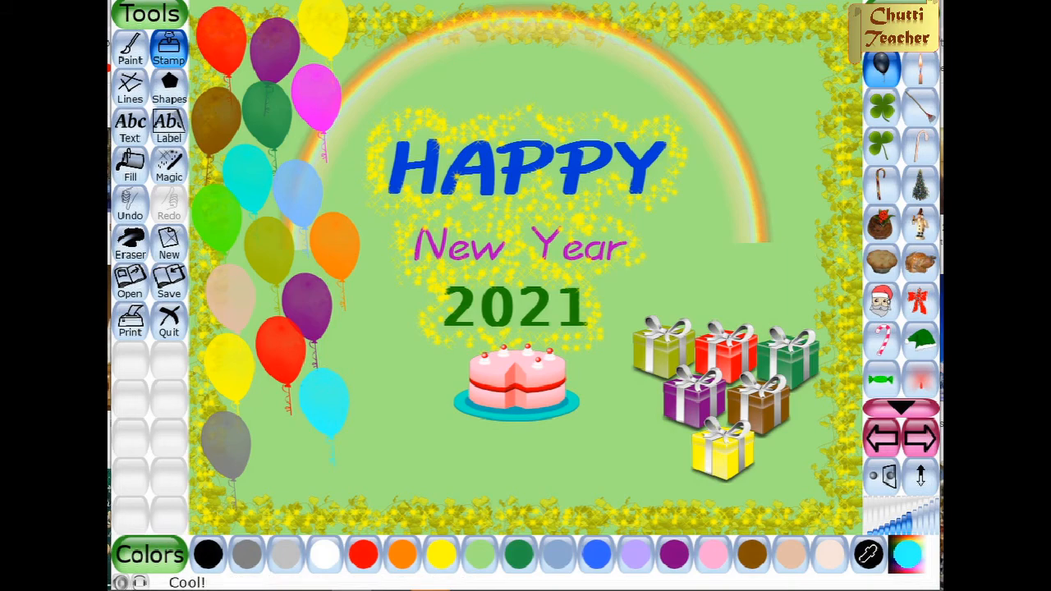
click(908, 555)
click(422, 236)
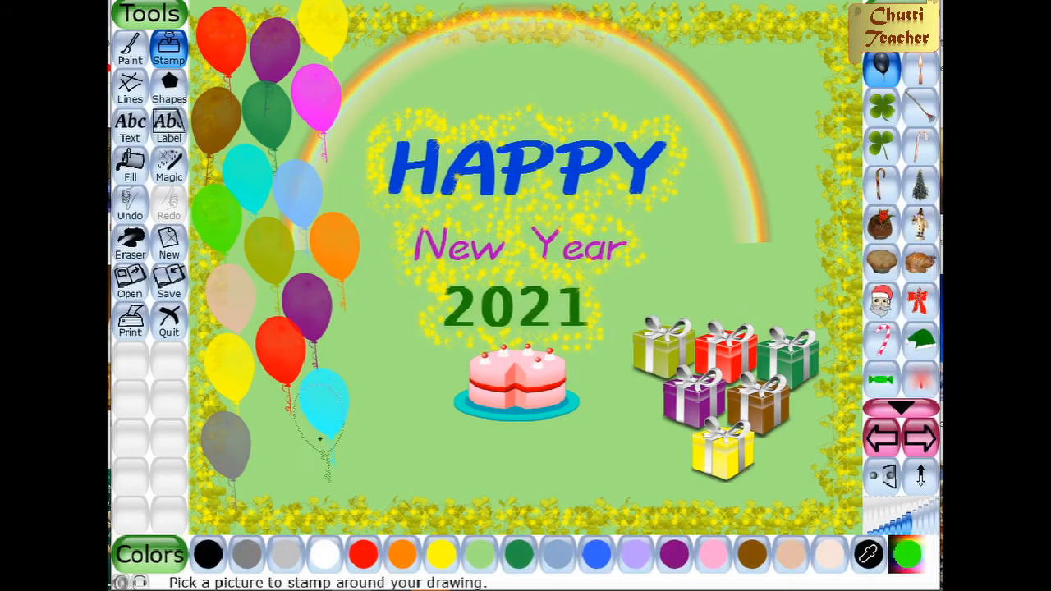
click(282, 450)
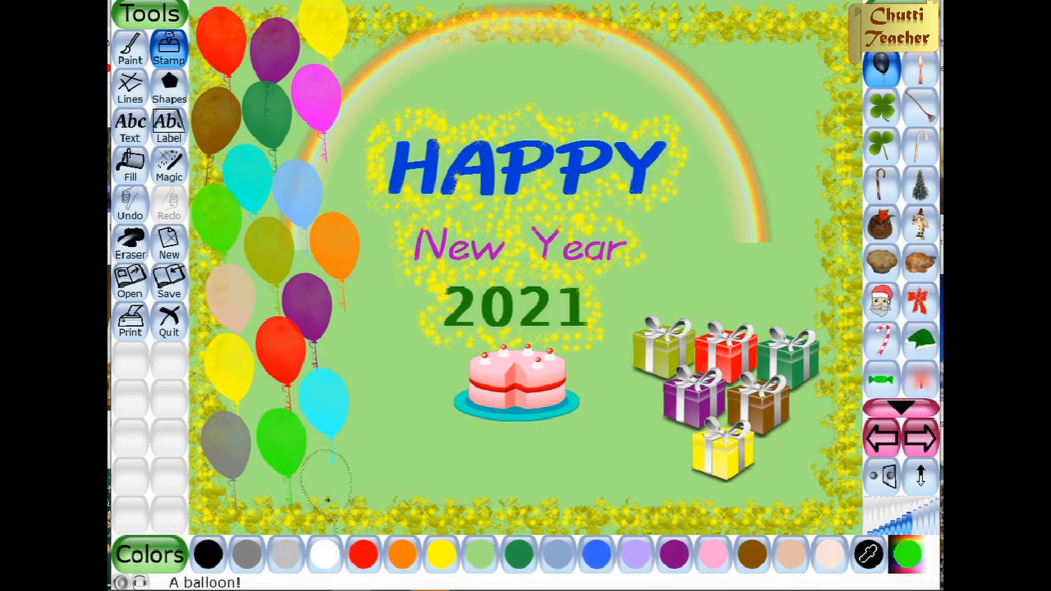
- Try a bright green balloon below the cyan one, undo it, and stamp a brown balloon there instead
click(329, 517)
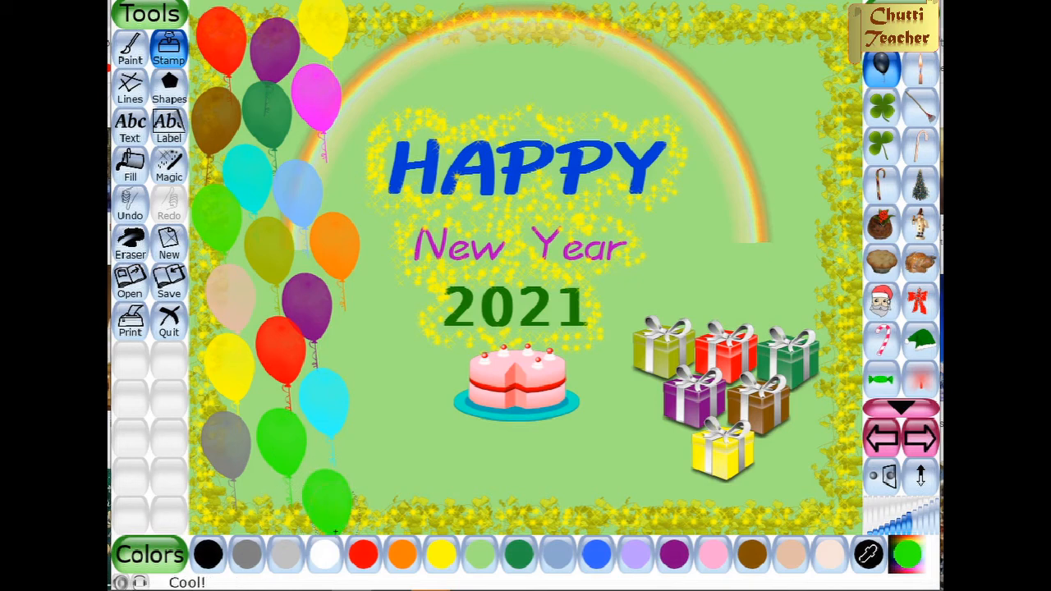
key(ctrl+z)
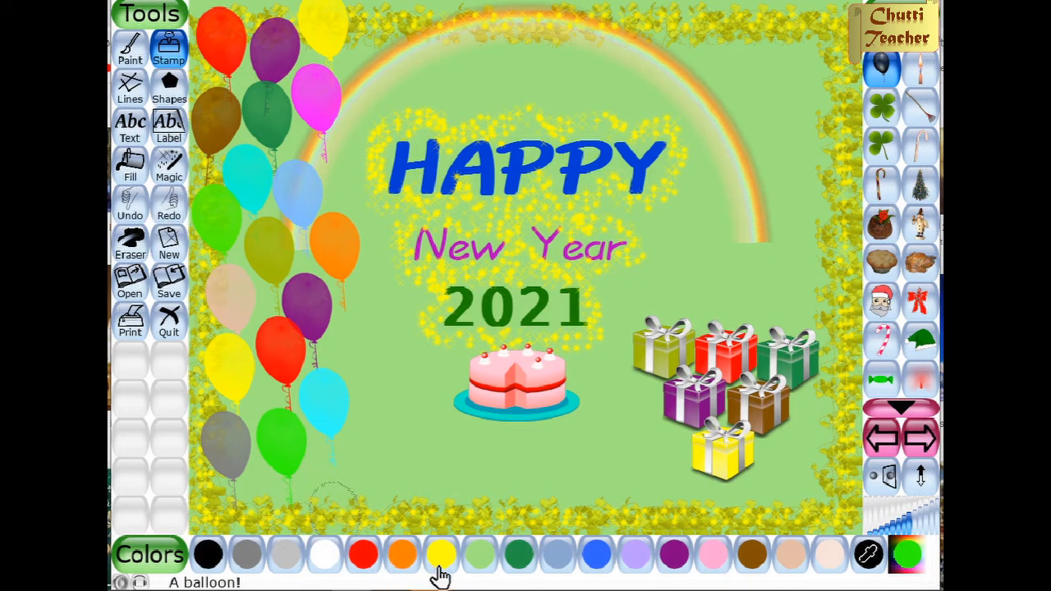
click(759, 560)
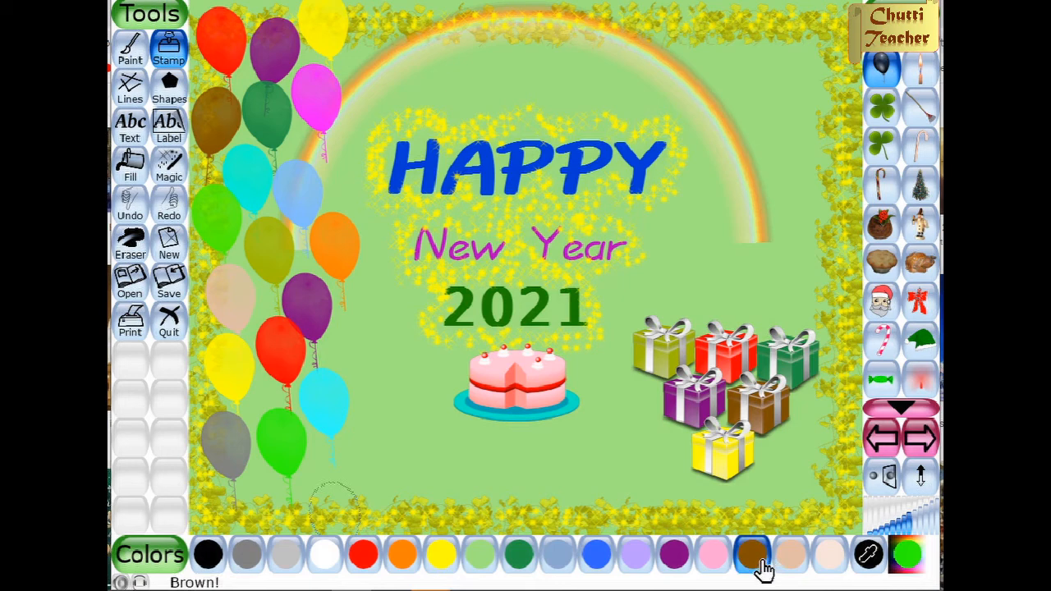
click(327, 508)
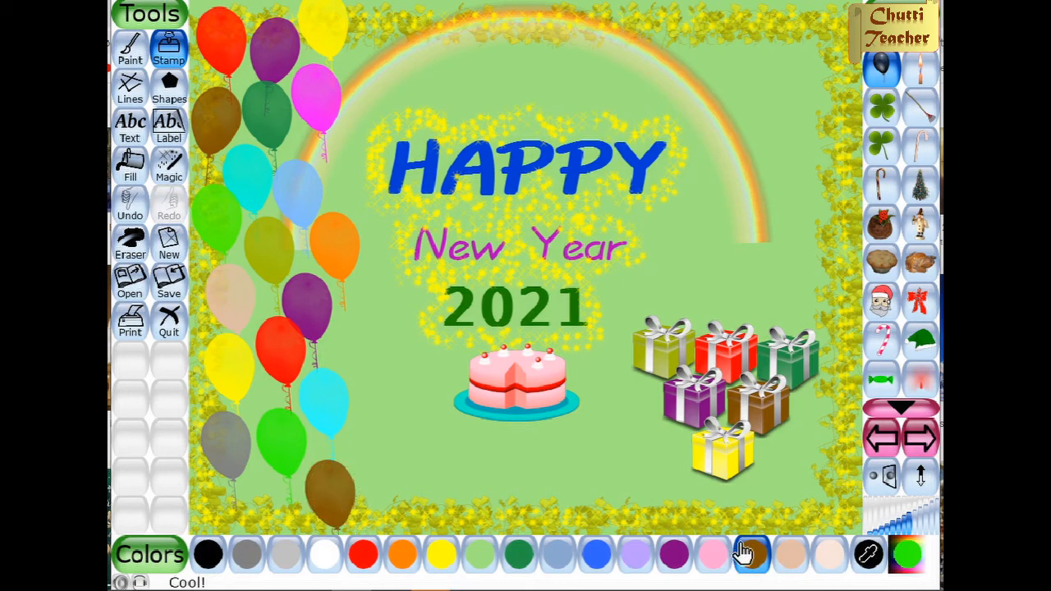
click(712, 554)
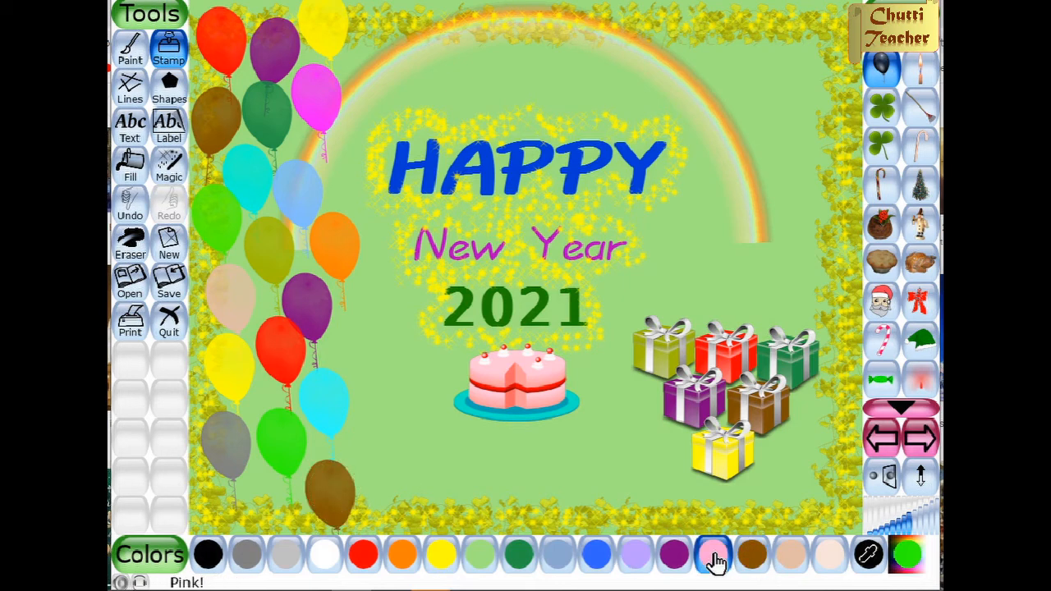
click(263, 550)
click(272, 515)
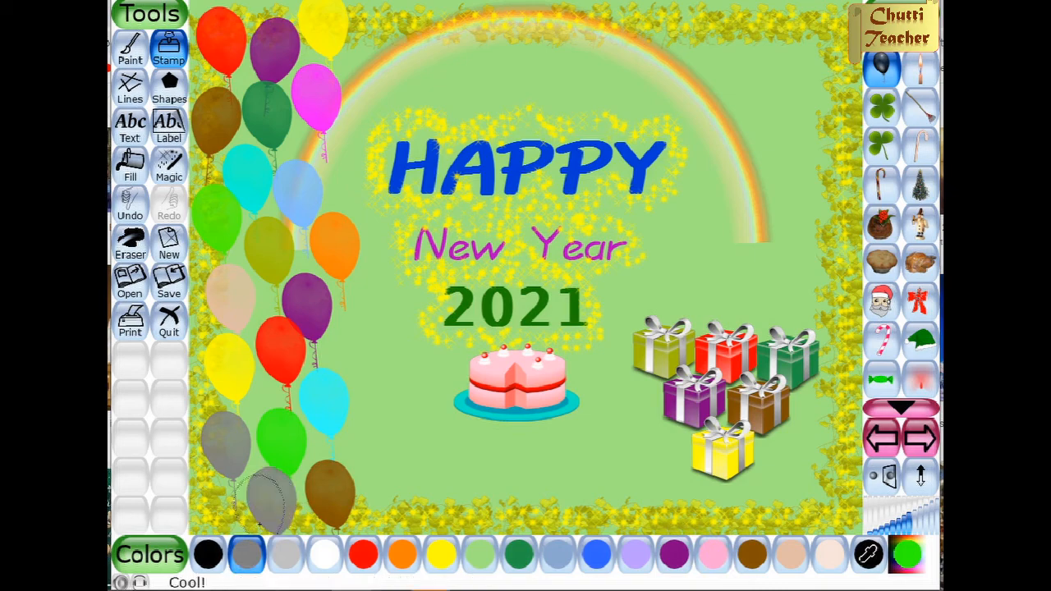
key(ctrl+z)
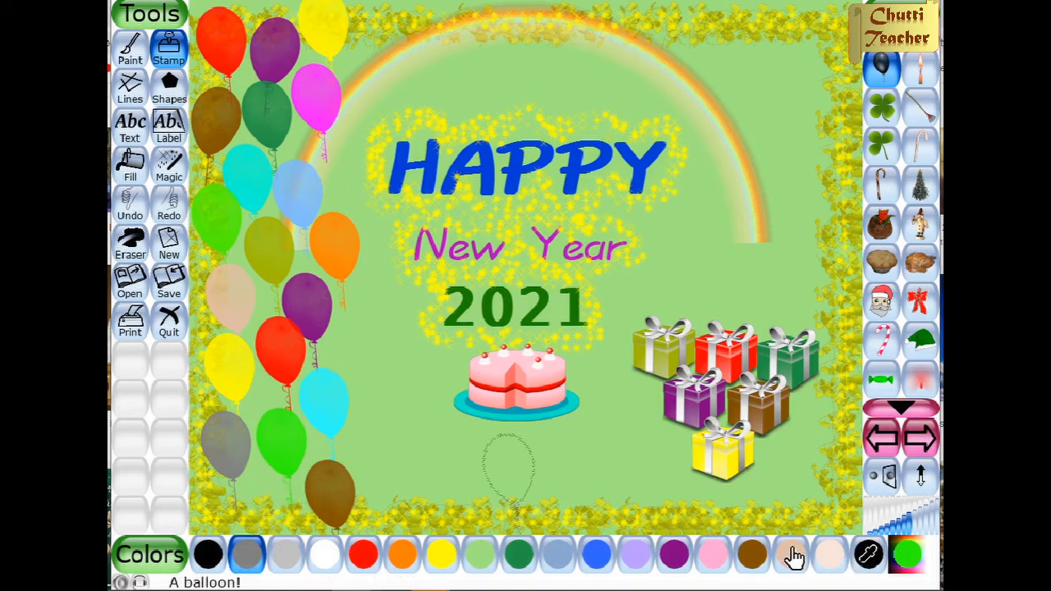
- Stamp a pink balloon below the lowest bright green one, between the gray and brown balloons
click(712, 554)
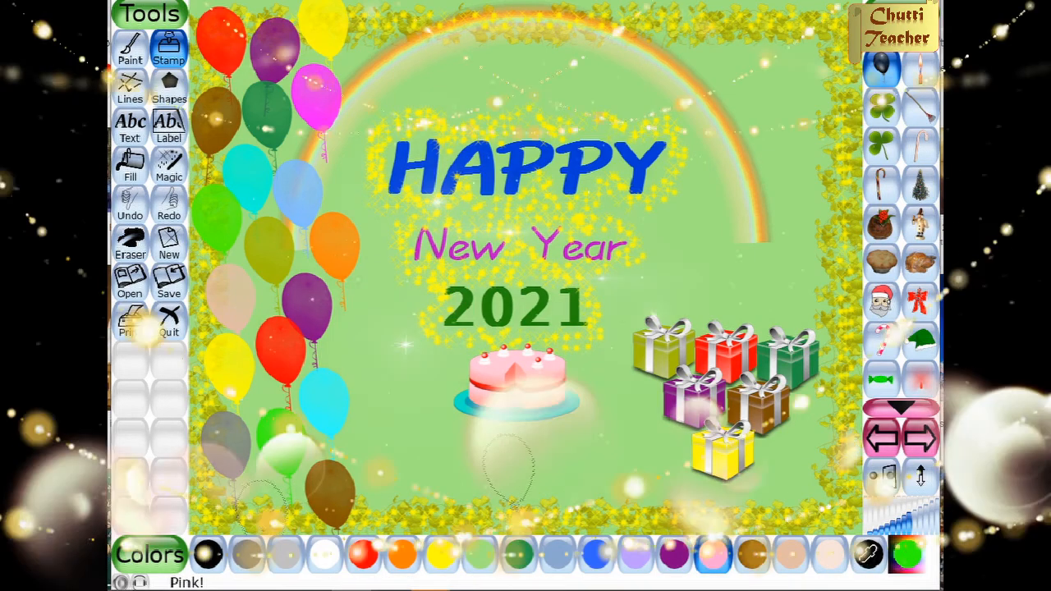
click(261, 517)
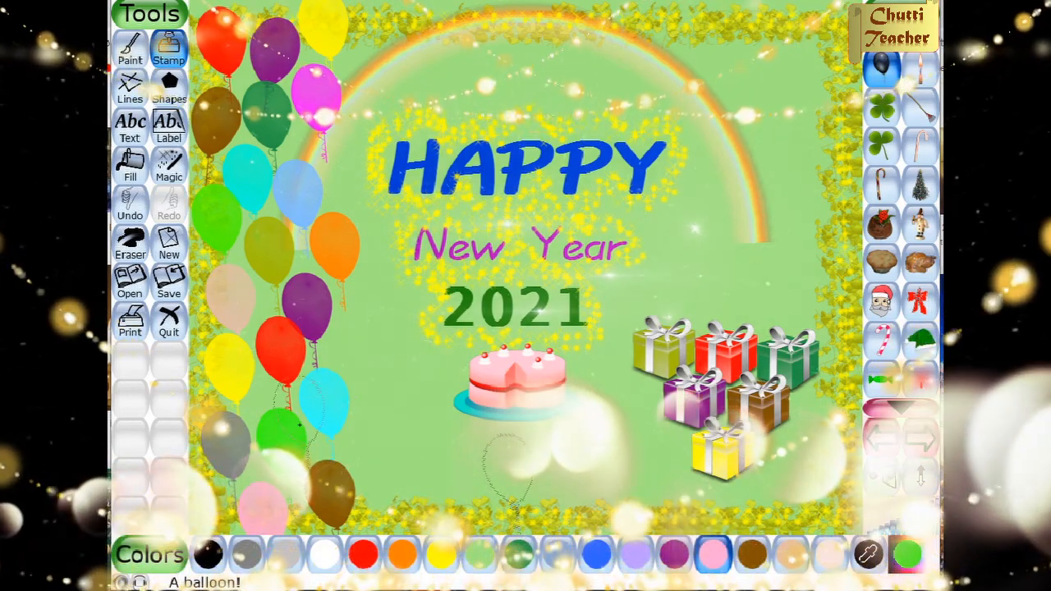